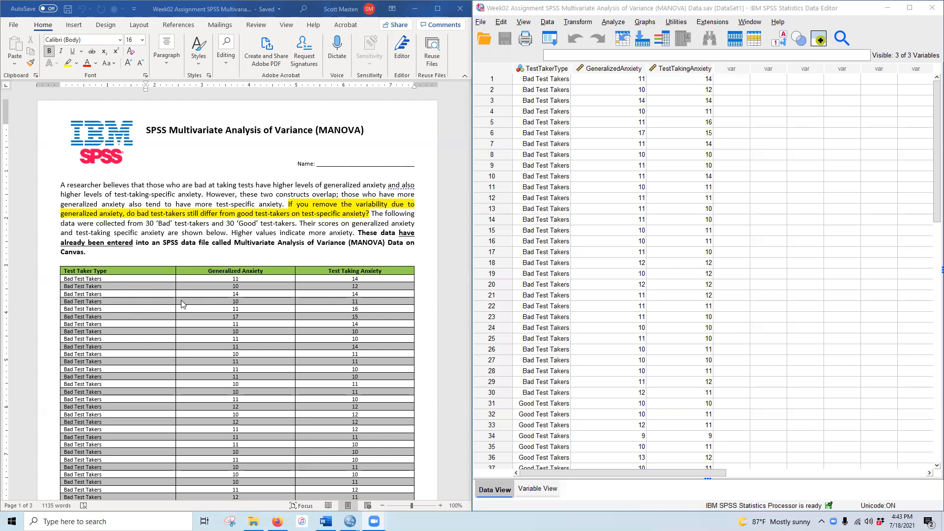
Run a two-tailed Pearson bivariate correlation in SPSS on TestTakerType, GeneralizedAnxiety and TestTakingAnxiety.
scroll(182, 303, down, 4)
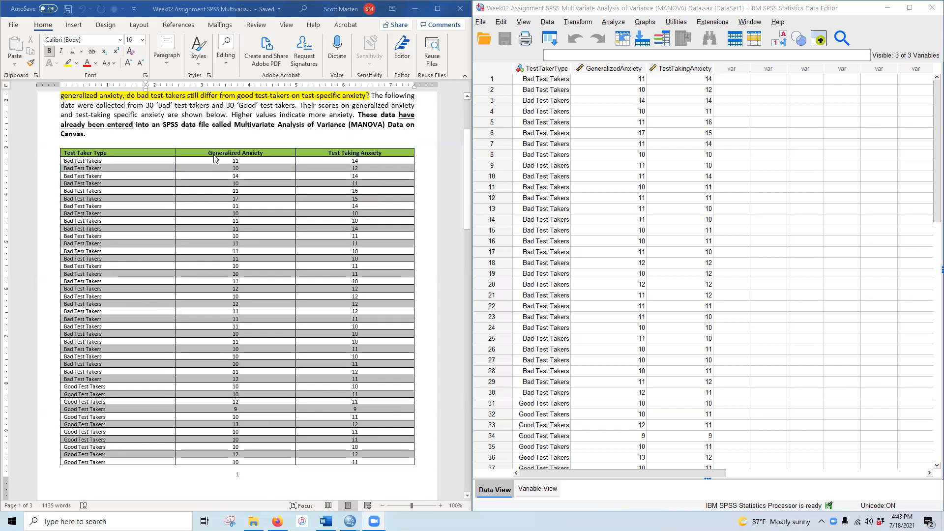
scroll(275, 326, down, 4)
scroll(274, 326, down, 7)
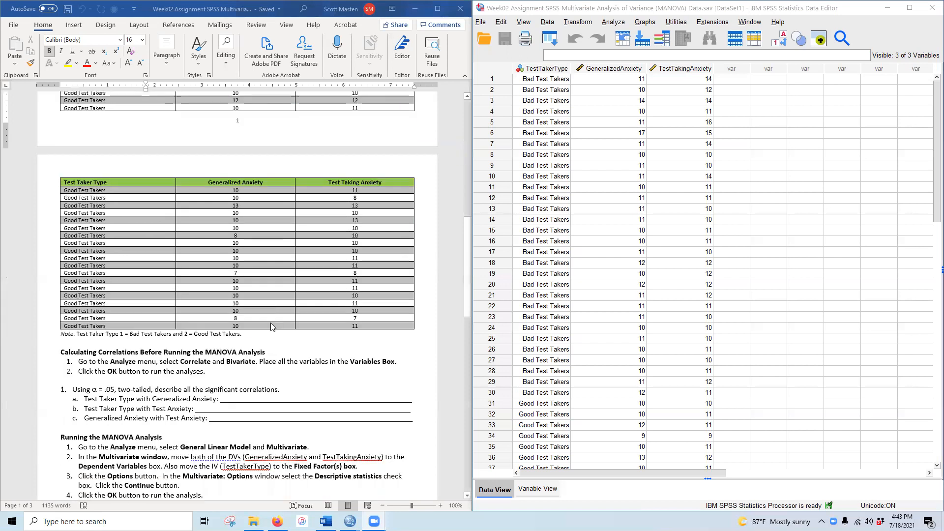
scroll(274, 322, up, 12)
scroll(277, 328, down, 15)
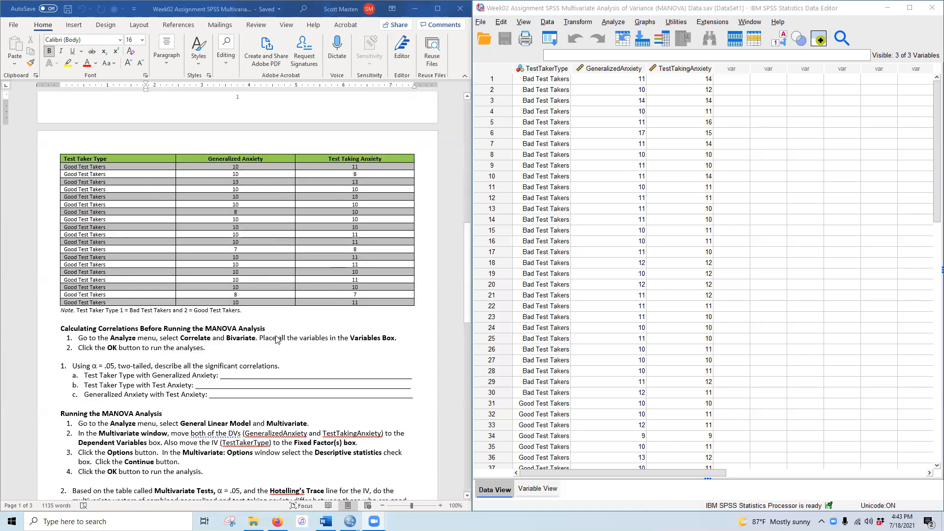
click(614, 22)
mouse_move(645, 148)
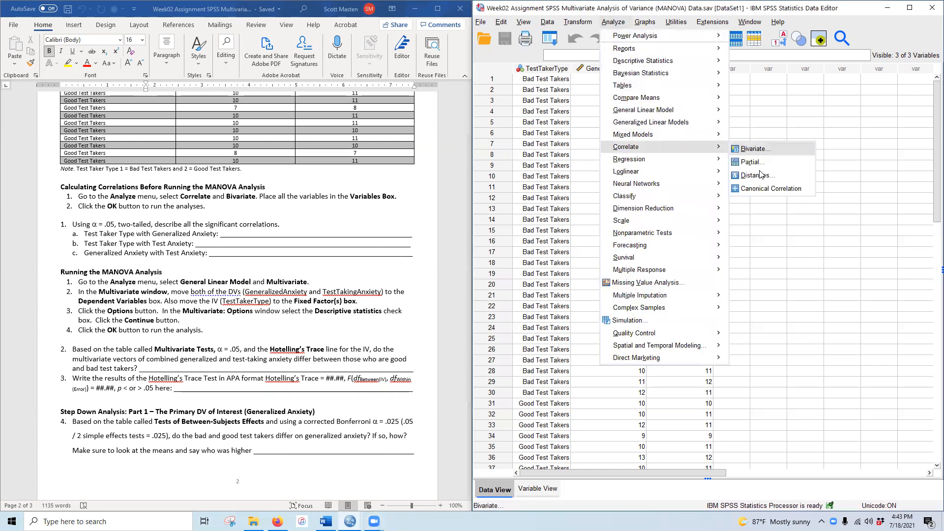
key(Return)
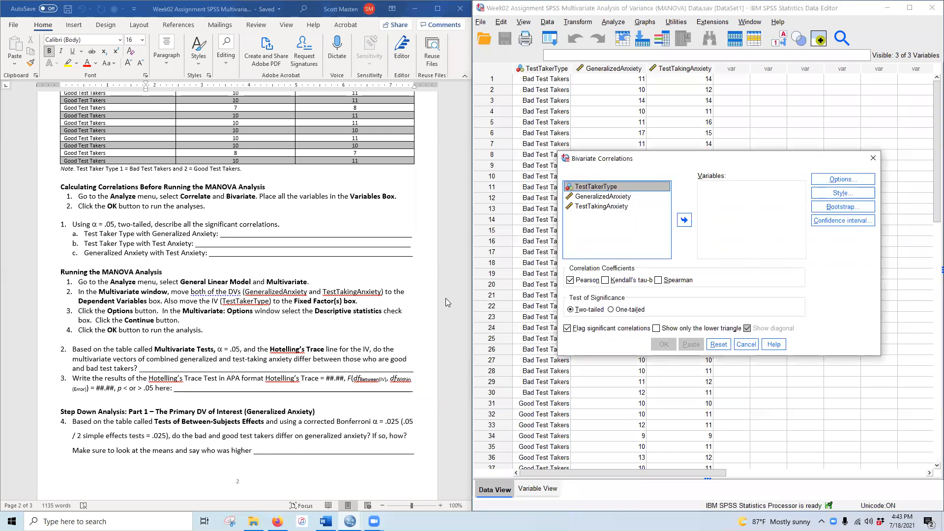
shift+click(596, 206)
click(684, 220)
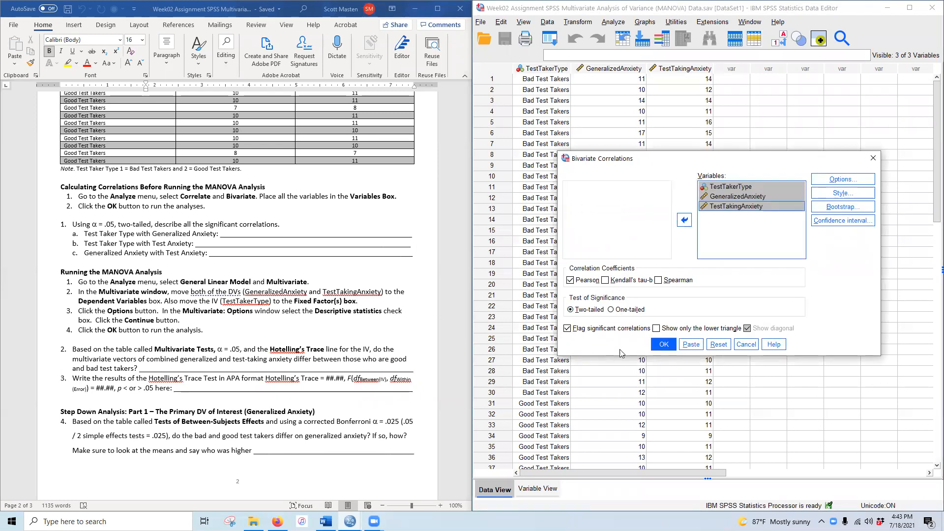
click(664, 345)
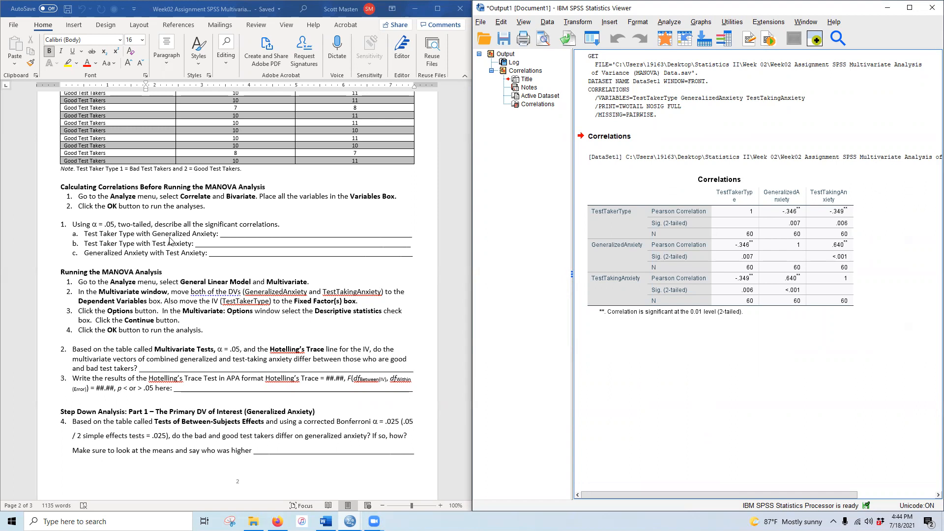
In the Word handout, fill in the blank of question 1a with "Bad test takers have higher Generalized anxiety".
click(611, 231)
click(78, 170)
drag(85, 170, 243, 170)
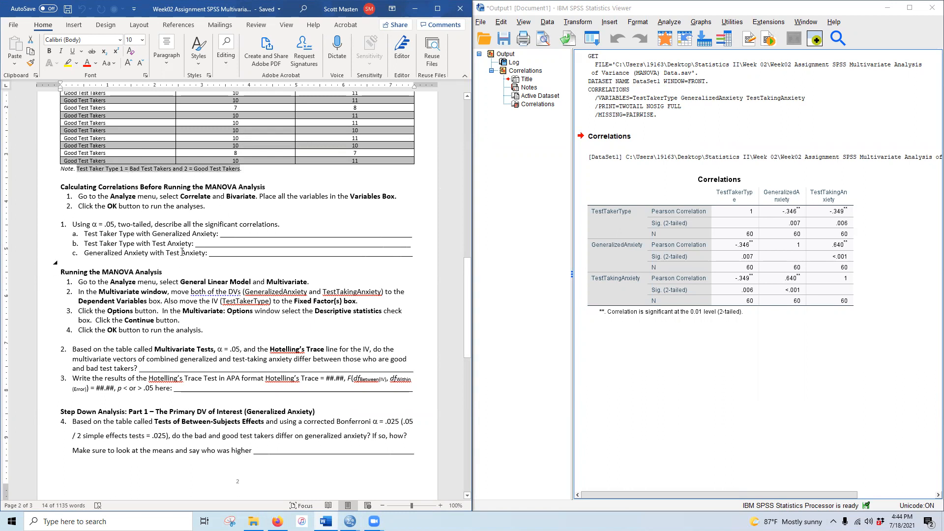
click(220, 235)
double_click(223, 235)
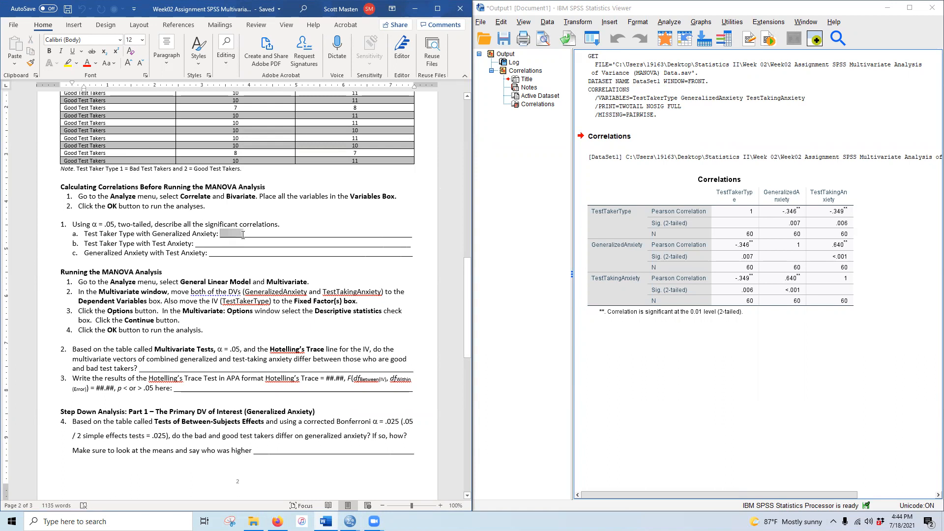
click(223, 234)
drag(225, 234, 395, 233)
text(Bad test taker)
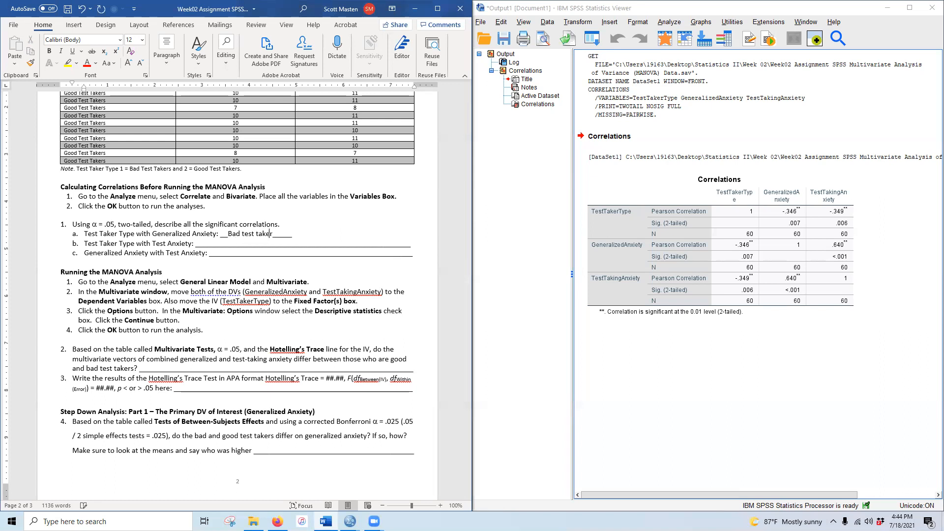
text(s have)
text( higher)
text( Gene)
text(ralized an)
text(xiety)
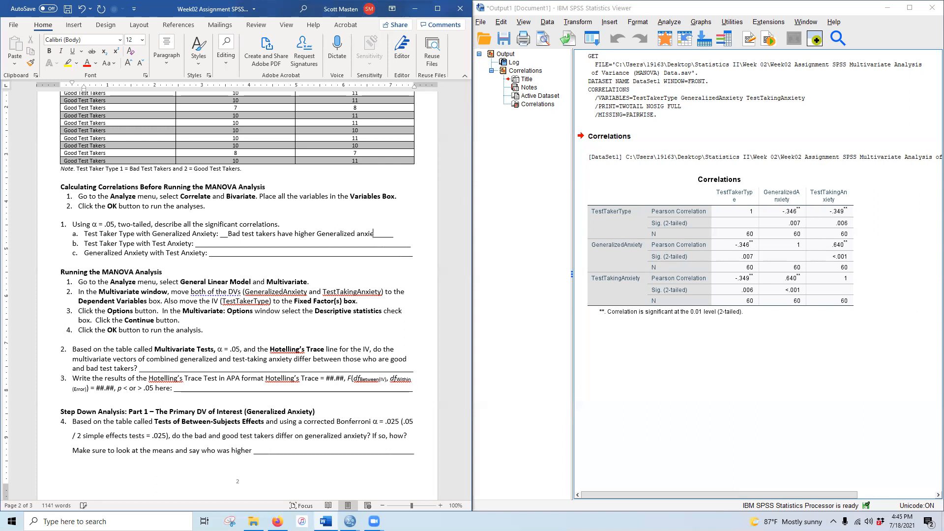
Make the answer to question 1a bold with yellow highlighting.
drag(228, 233, 385, 234)
click(49, 51)
click(66, 66)
click(183, 284)
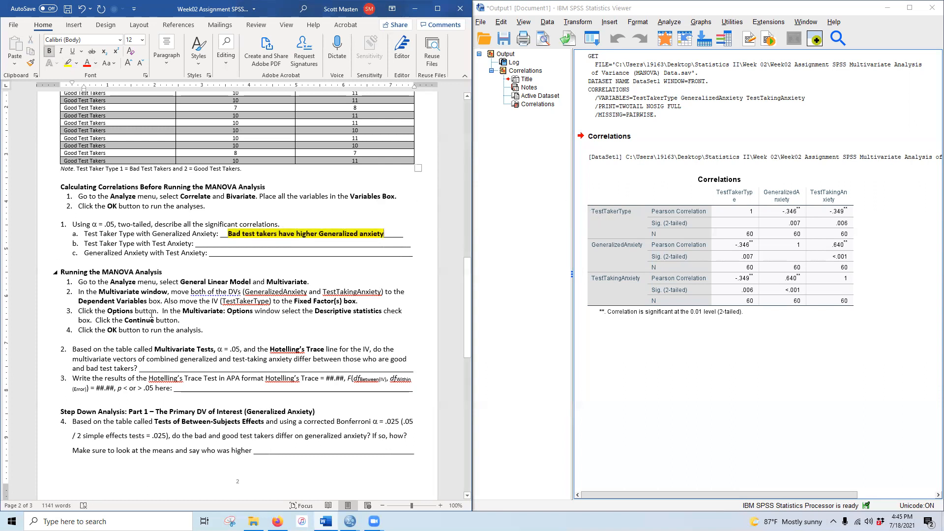
Reword the 1a answer to "Bad test takers tend to have higher generalized anxiety" and remove the surplus underscores after it.
click(279, 233)
text(t)
text(end to)
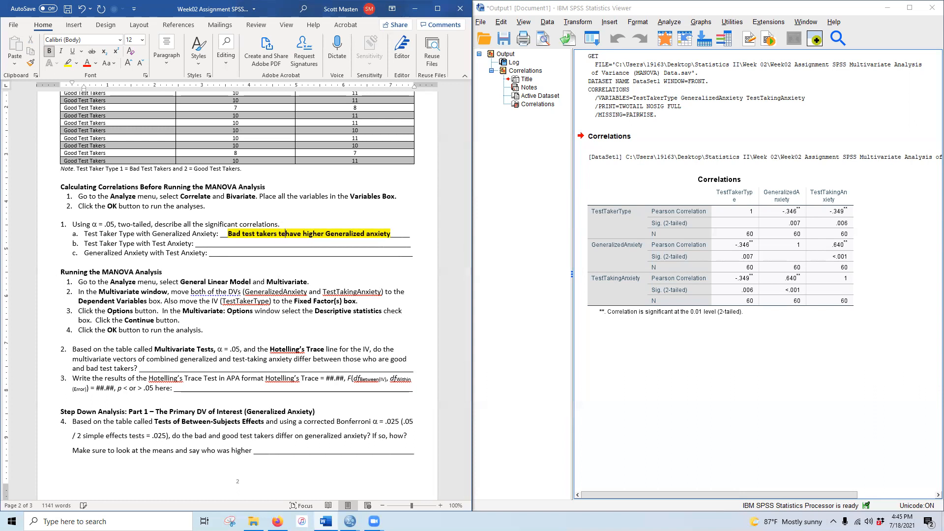
click(113, 245)
key(BackSpace)
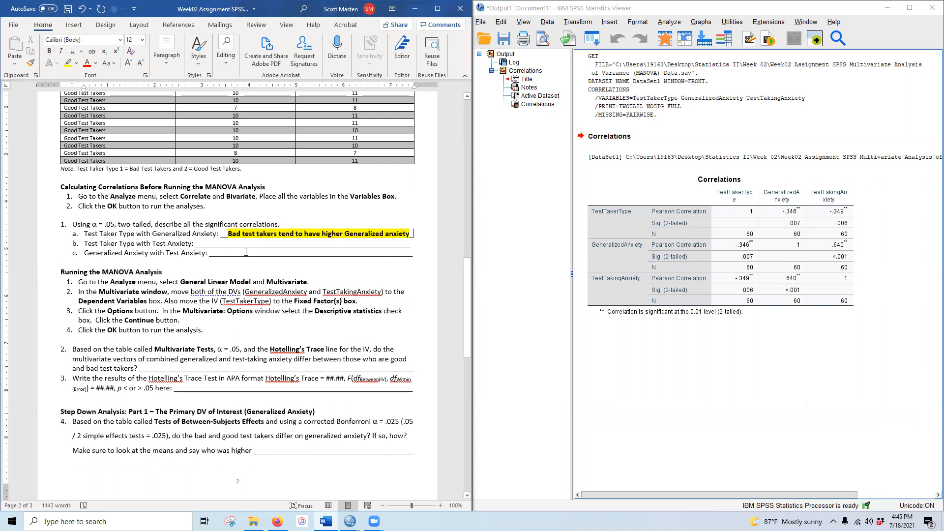
right_click(346, 234)
click(645, 297)
Copy the formatted 1a answer into the blank of question 1b.
drag(130, 169, 170, 168)
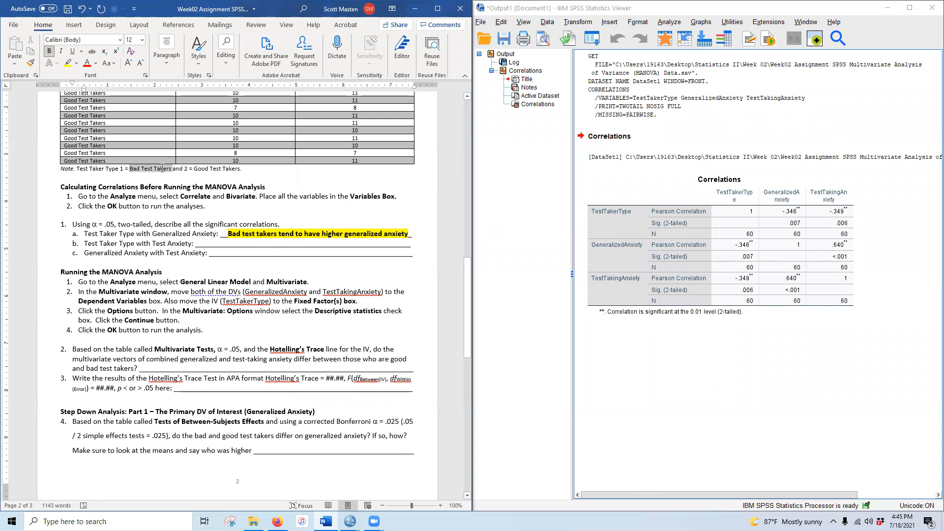
click(243, 245)
drag(227, 234, 401, 238)
key(ctrl+c)
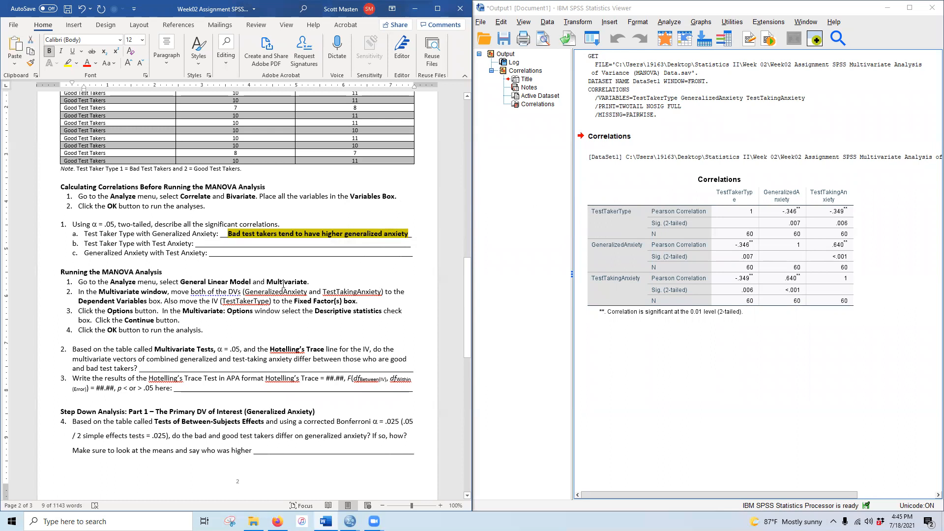
click(206, 244)
key(ctrl+v)
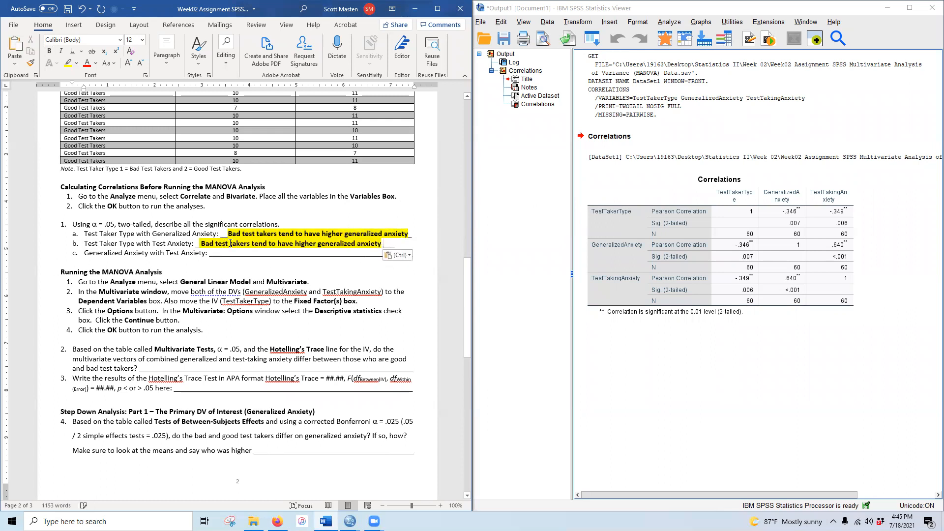
Replace "generalized" with "test-specific" in the 1b answer.
click(320, 244)
text(test-spe)
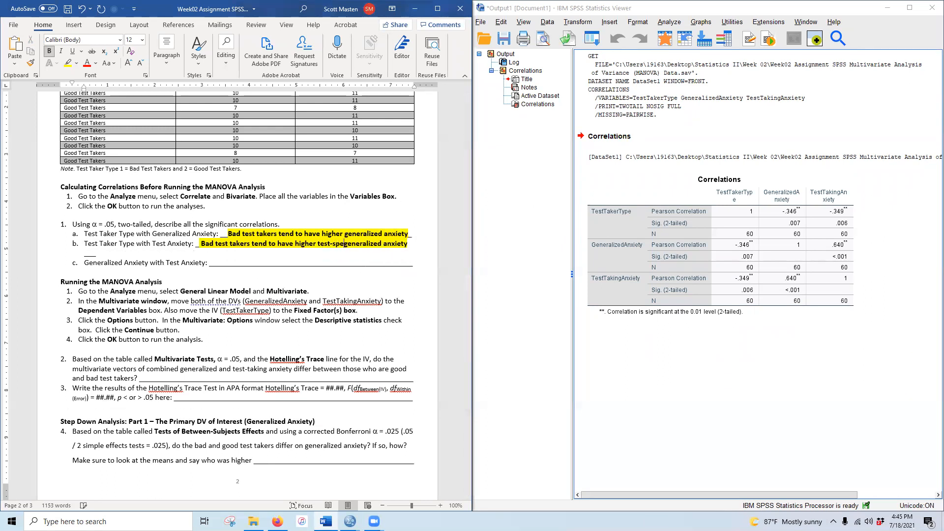
text(cific)
key(Delete)
key(Delete)
key(Delete)
key(Delete)
key(Delete)
key(Delete)
key(Delete)
key(Delete)
key(Delete)
key(Delete)
key(Delete)
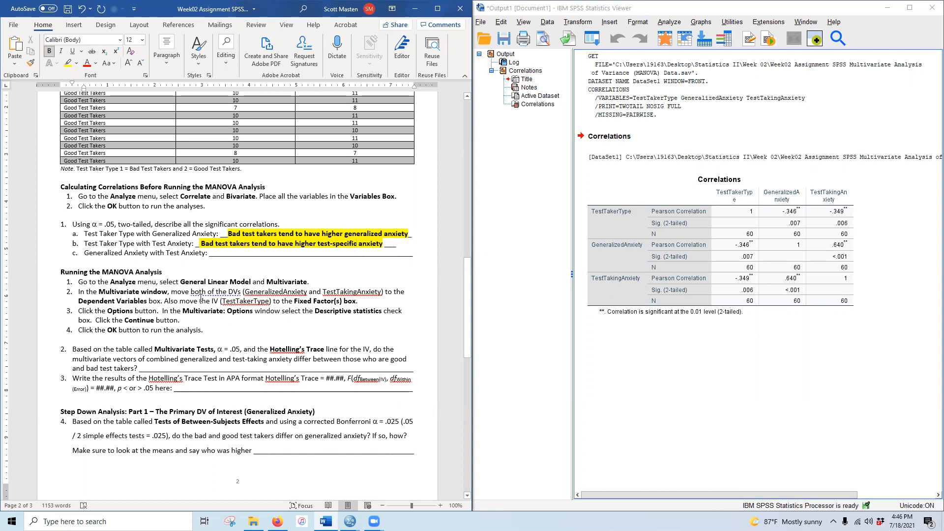
Fill in the blank of question 1c with "Higher test-taking anxiety tends to be associated with higher generalized anxiety".
drag(101, 250, 205, 252)
click(641, 312)
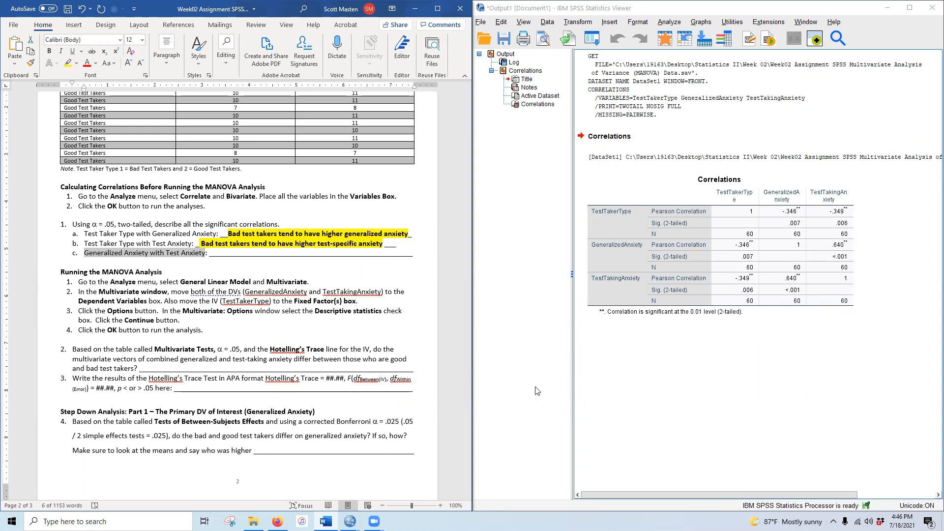
drag(209, 253, 406, 255)
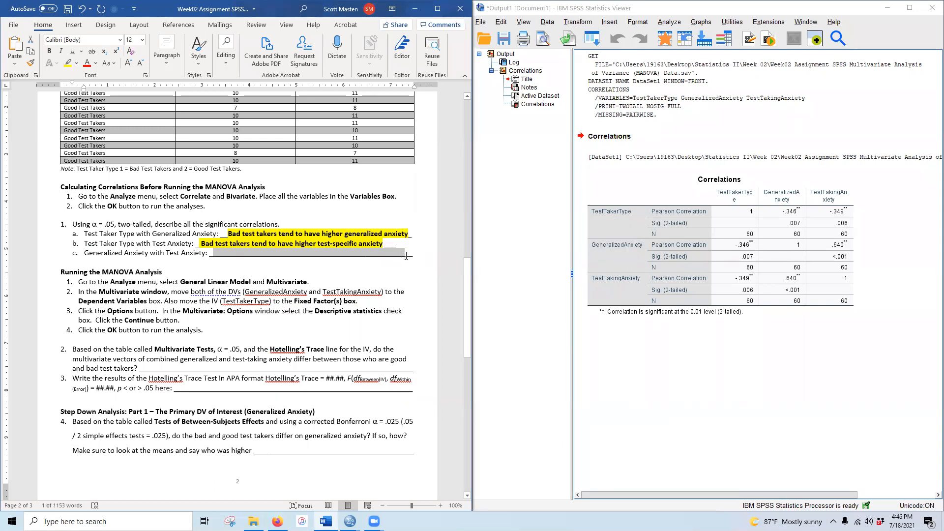
text(Higher test)
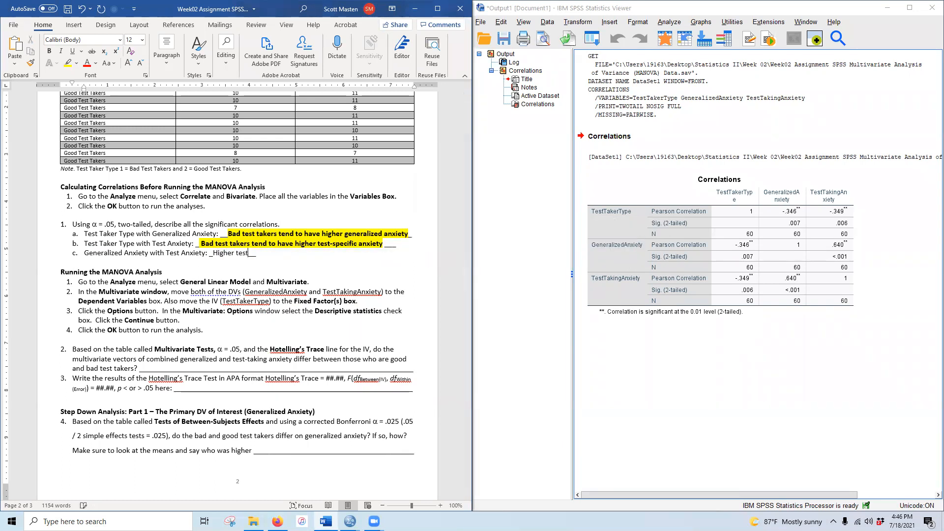
text(-specifc a)
key(BackSpace)
key(BackSpace)
key(BackSpace)
key(BackSpace)
key(BackSpace)
key(BackSpace)
key(BackSpace)
key(BackSpace)
key(BackSpace)
text(-taking anxie)
text(ty)
text( tends to be a)
text(ssociated with hi)
text(gher generalized a)
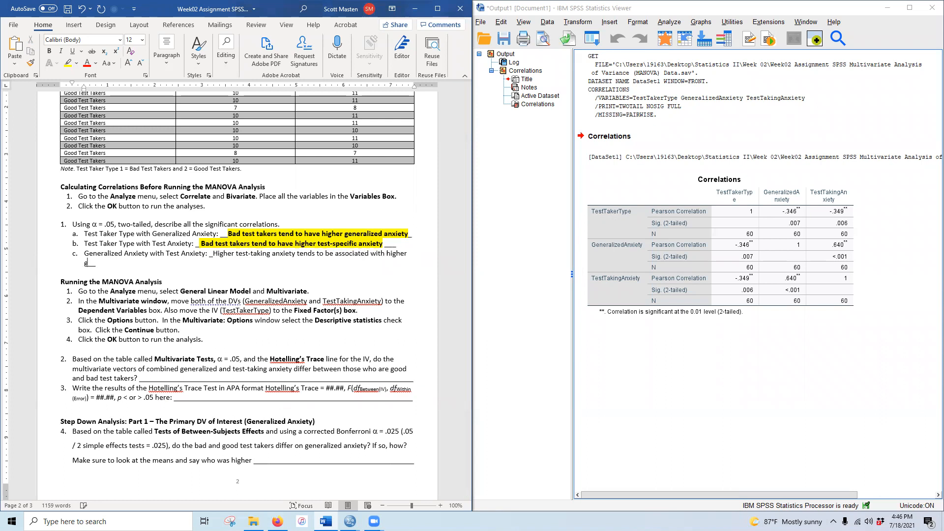
text(neralized anxietu)
key(BackSpace)
text(y)
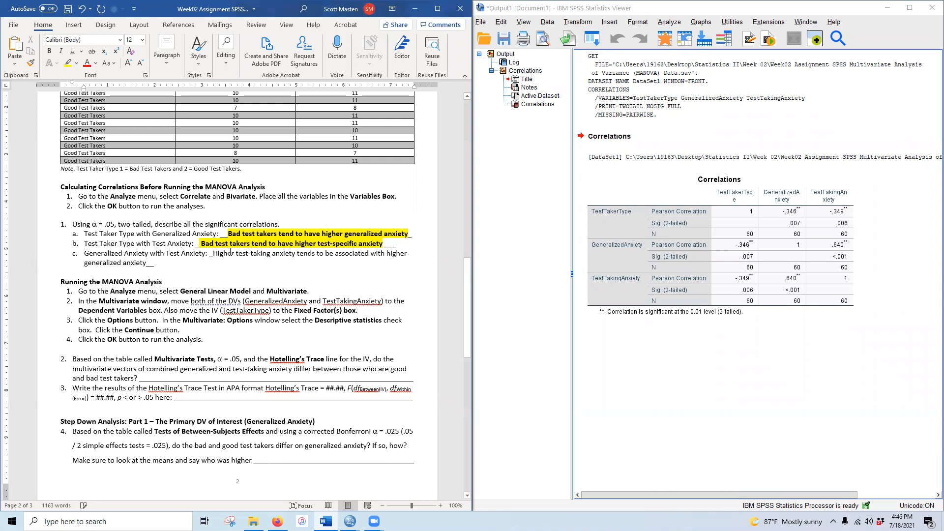
Make the answer to question 1c bold with yellow highlighting.
drag(150, 259, 154, 262)
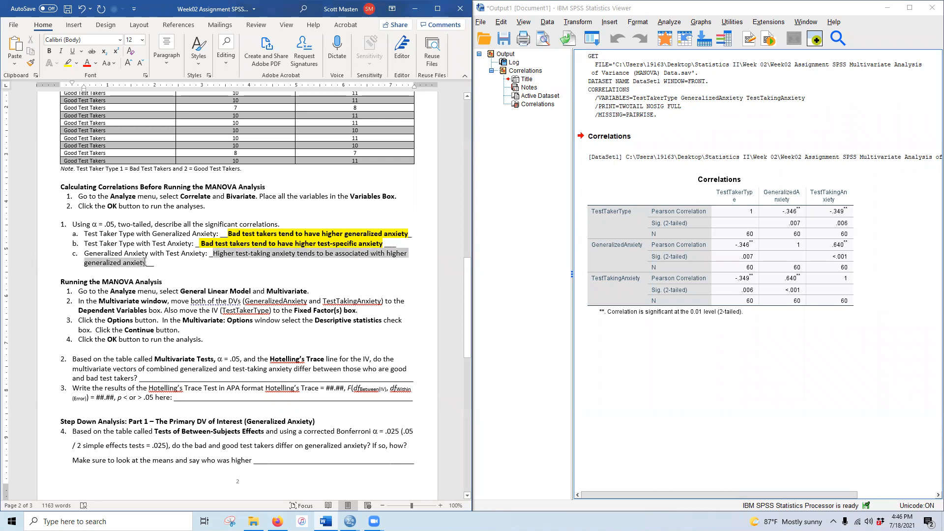
click(48, 51)
click(68, 63)
click(203, 345)
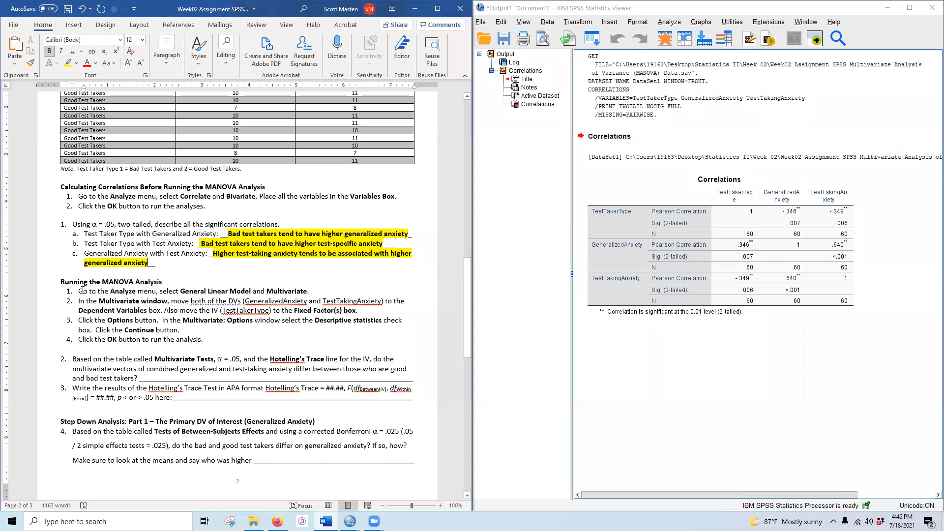
Save a copy of the handout in the Week 02 folder with "- KEY" appended to its file name.
scroll(134, 321, down, 5)
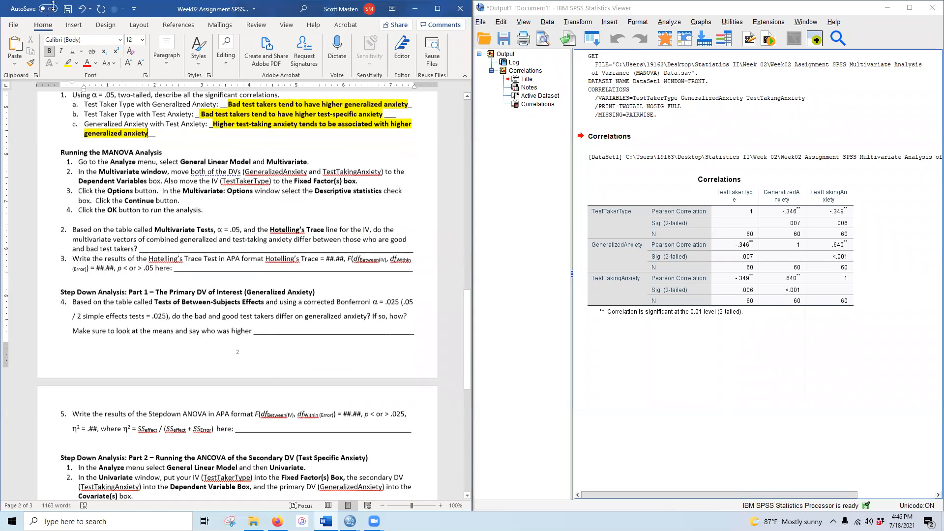
click(13, 27)
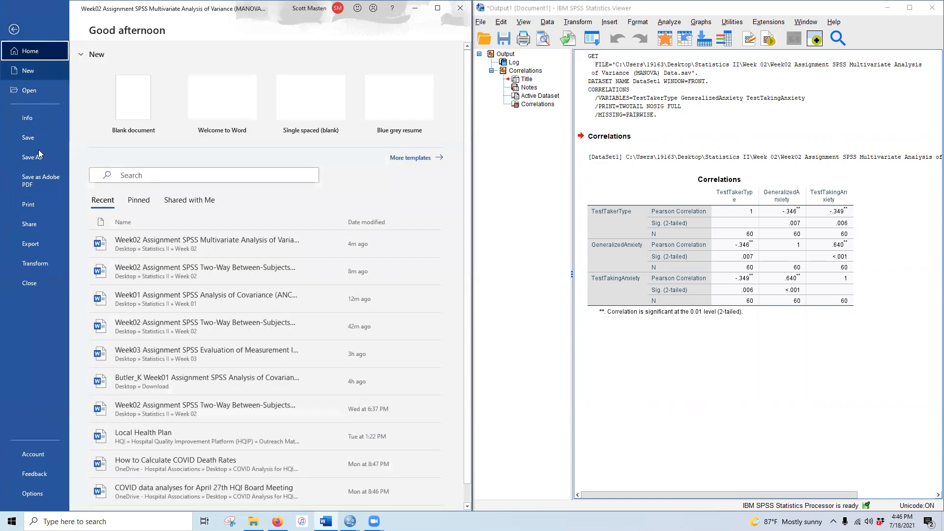
click(35, 156)
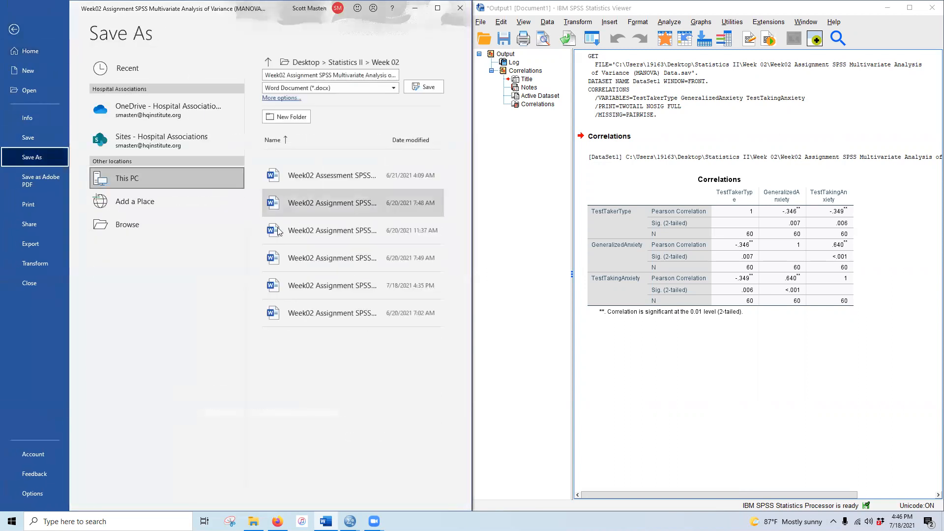
click(384, 69)
click(437, 374)
drag(375, 72, 459, 72)
click(398, 75)
text(- Key)
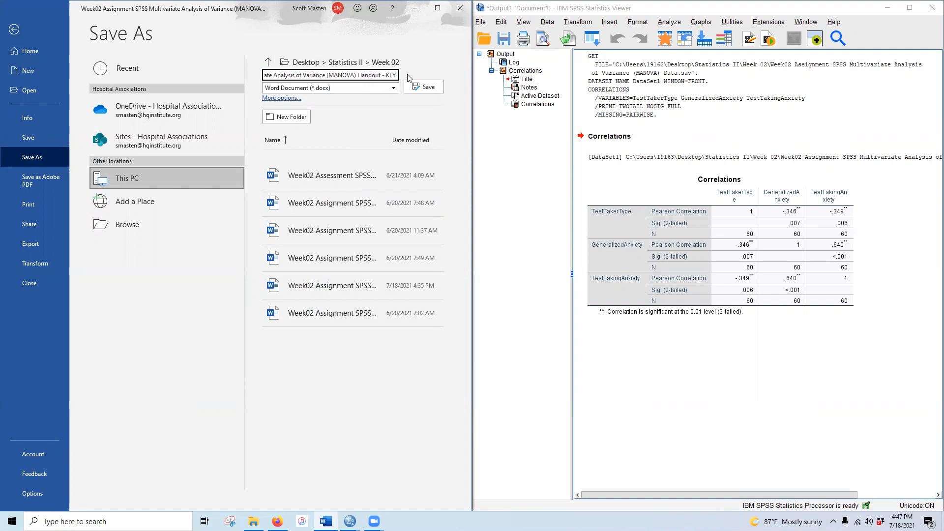
key(Return)
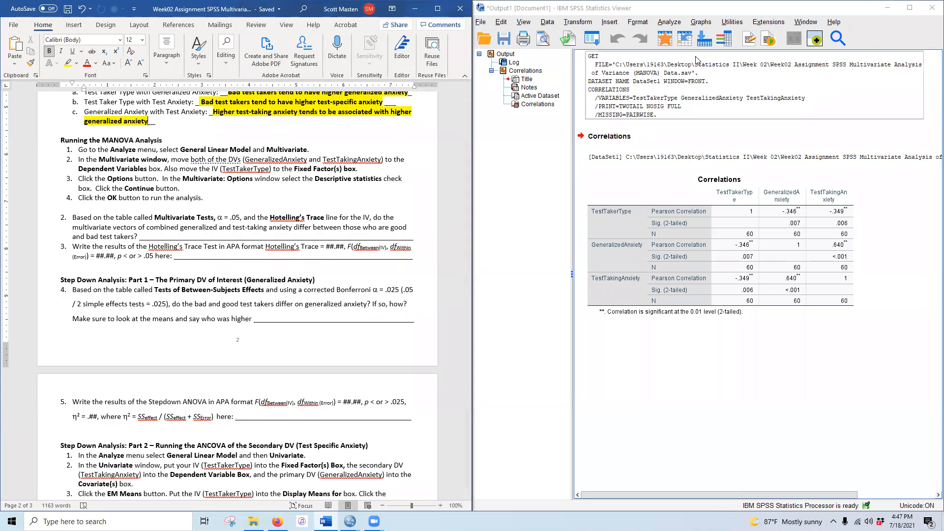
Set up a General Linear Model Multivariate analysis with GeneralizedAnxiety and TestTakingAnxiety as dependent variables and TestTakerType as fixed factor.
click(670, 22)
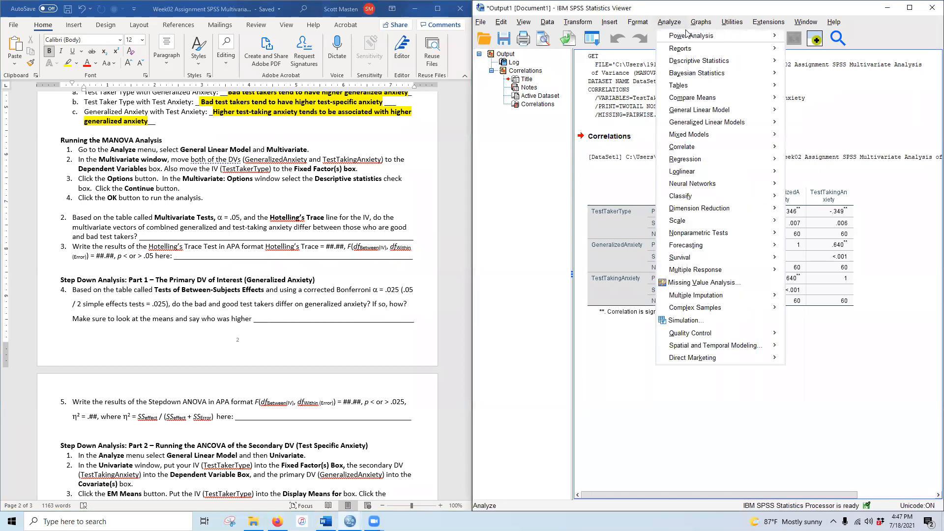
mouse_move(713, 112)
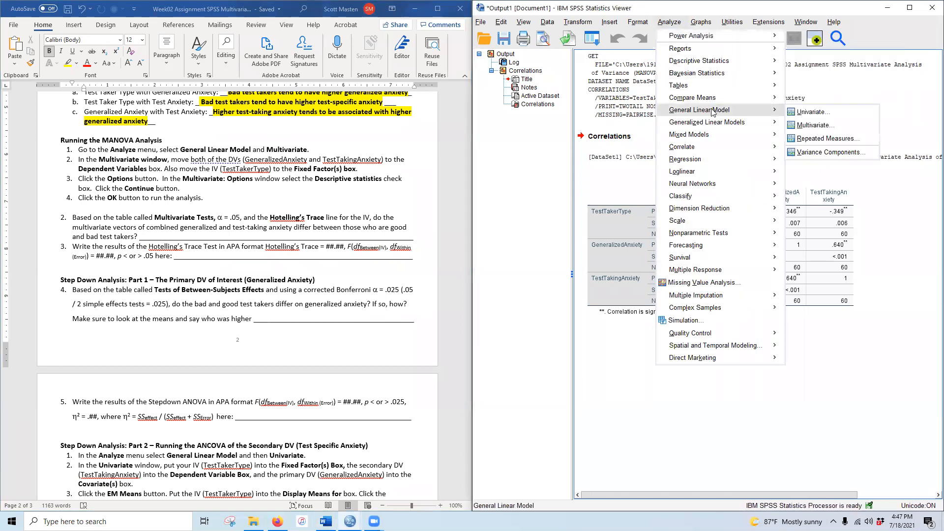
click(832, 124)
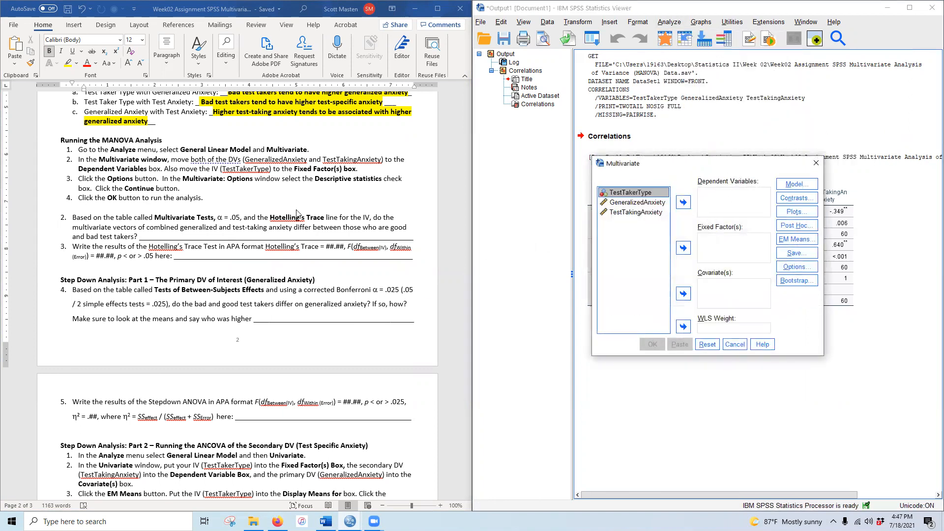
click(624, 204)
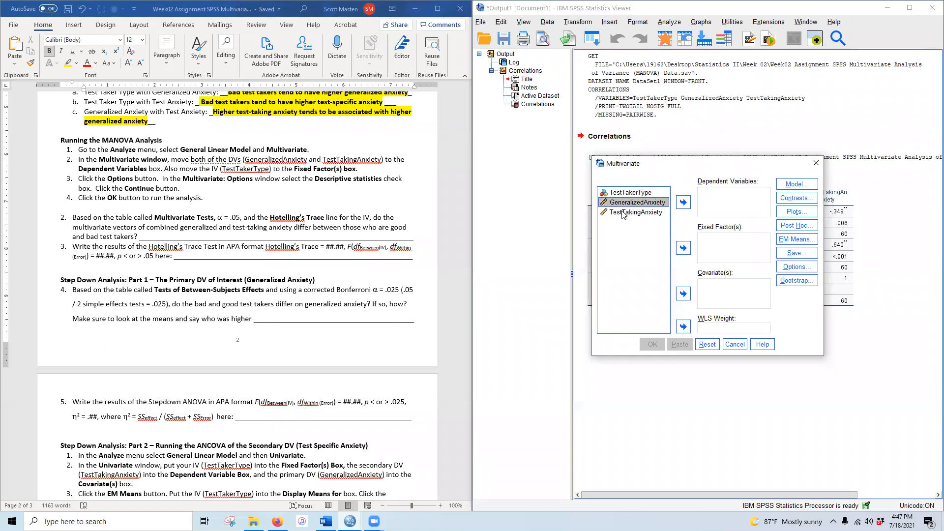
shift+click(624, 213)
click(683, 202)
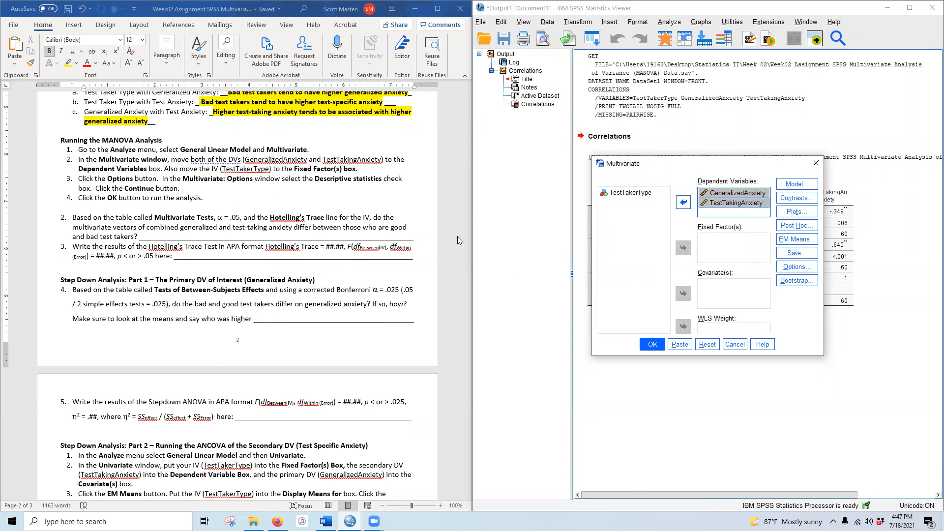
click(629, 193)
click(686, 249)
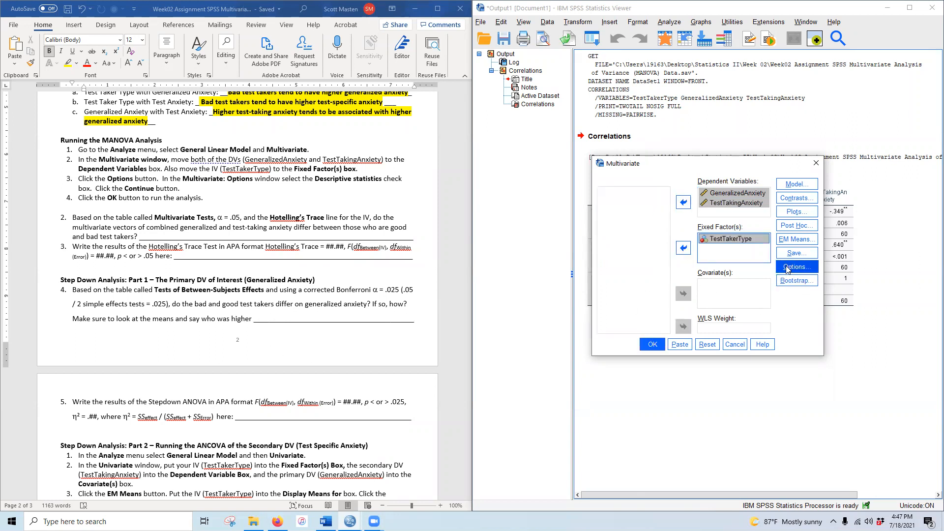
Include descriptive statistics in the multivariate analysis, run it, and place the output window beside the handout.
click(787, 269)
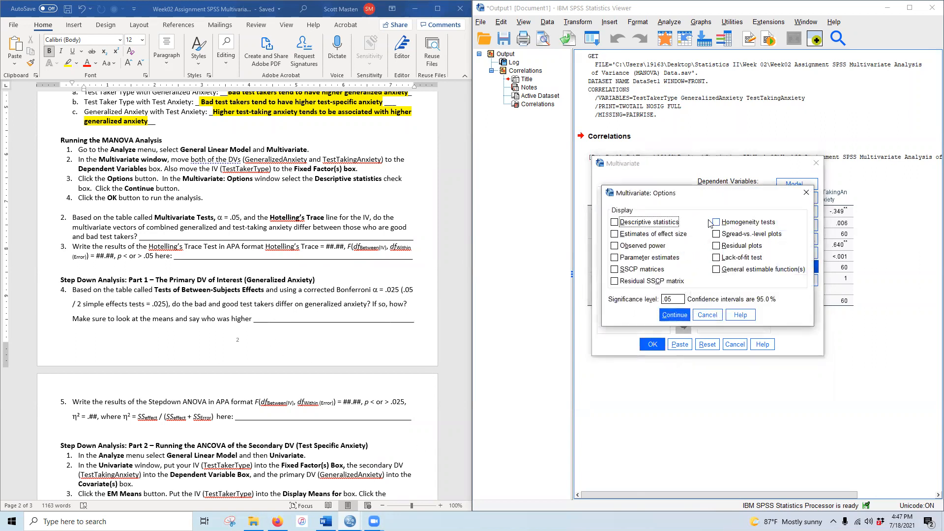
click(672, 221)
click(674, 314)
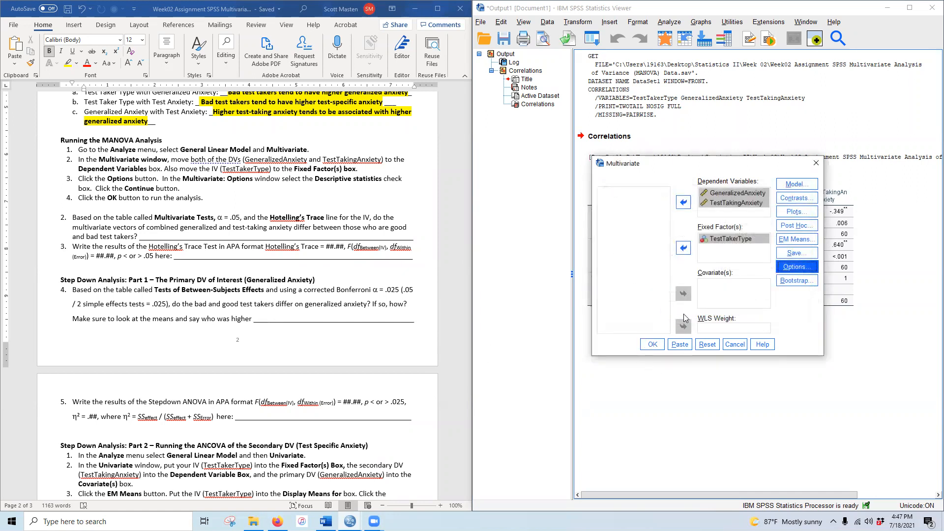
click(652, 344)
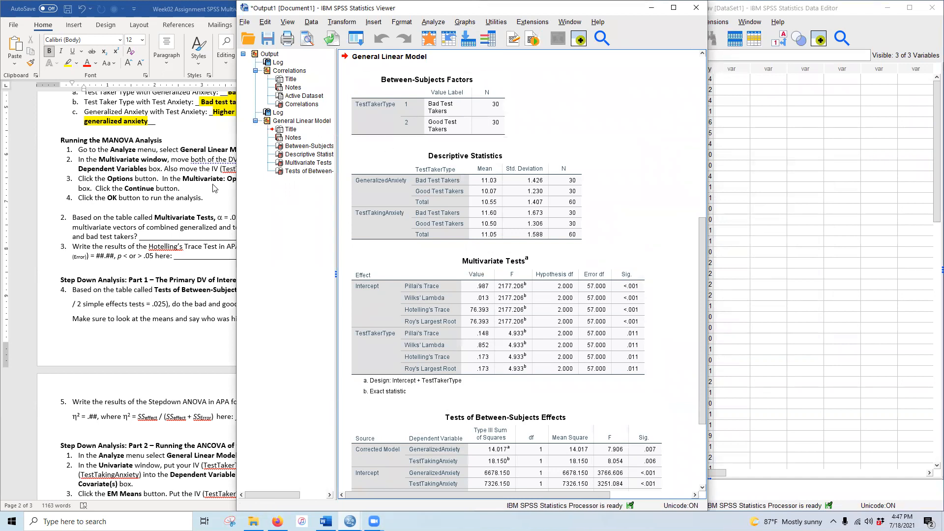
key(super+Right)
Fill in the blank of question 2 in the Word handout with "Yes".
scroll(154, 283, down, 2)
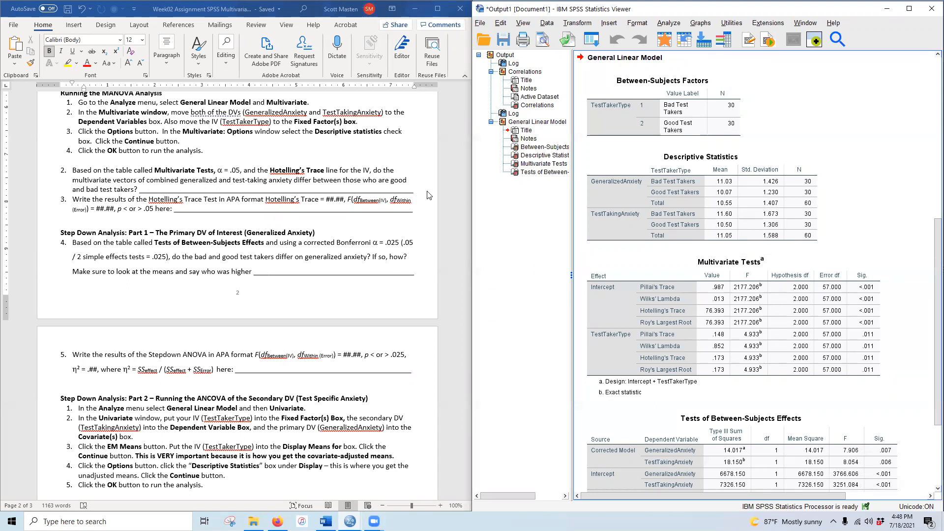
click(136, 190)
drag(145, 190, 245, 191)
click(194, 190)
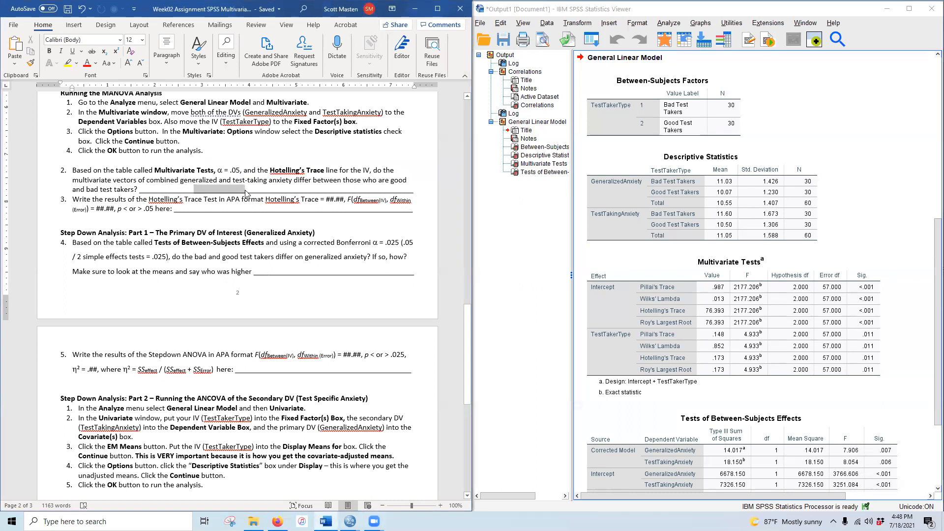
text(Yes)
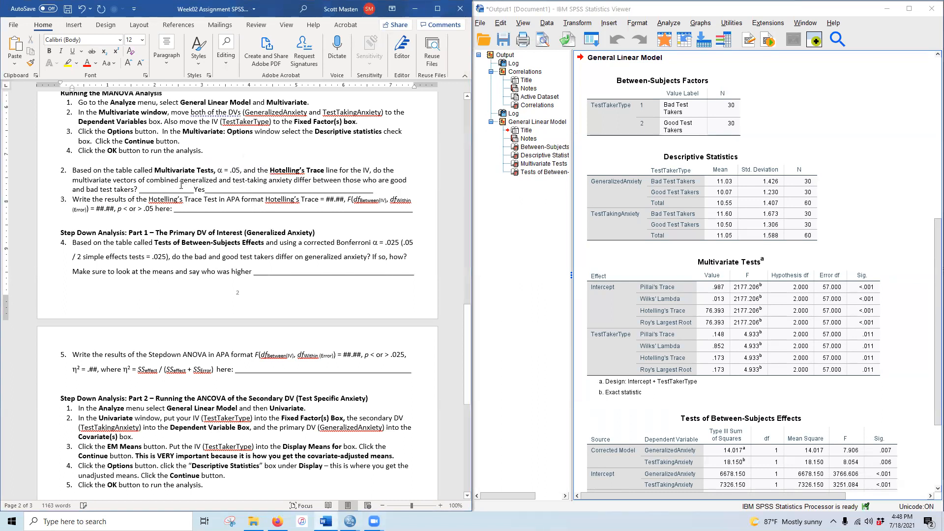
Make the "Yes" answer to question 2 bold with yellow highlighting.
double_click(197, 189)
click(67, 64)
click(196, 190)
double_click(200, 189)
key(ctrl+b)
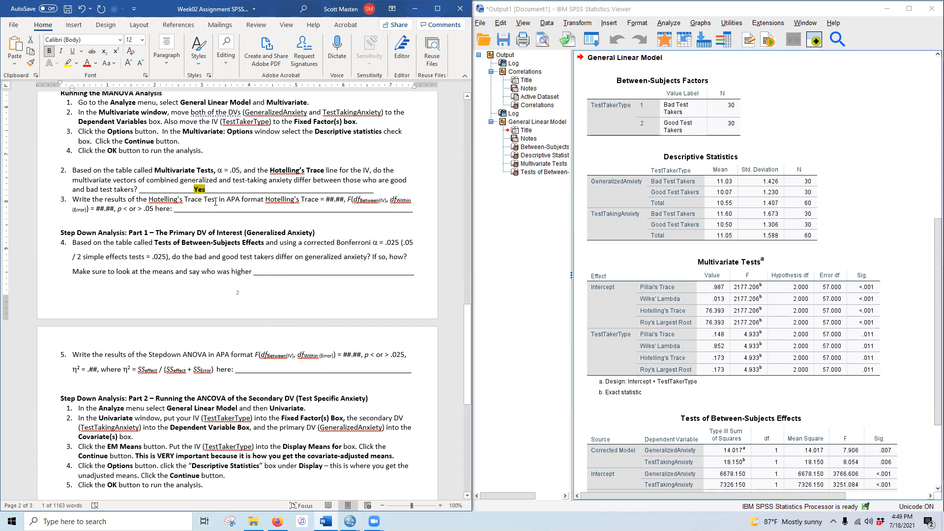
Replace the blank of question 3 with a copy of its Hotelling's Trace APA template and make the copy bold.
mouse_move(265, 198)
mouse_down()
mouse_move(416, 210)
mouse_move(154, 209)
mouse_move(410, 210)
mouse_up()
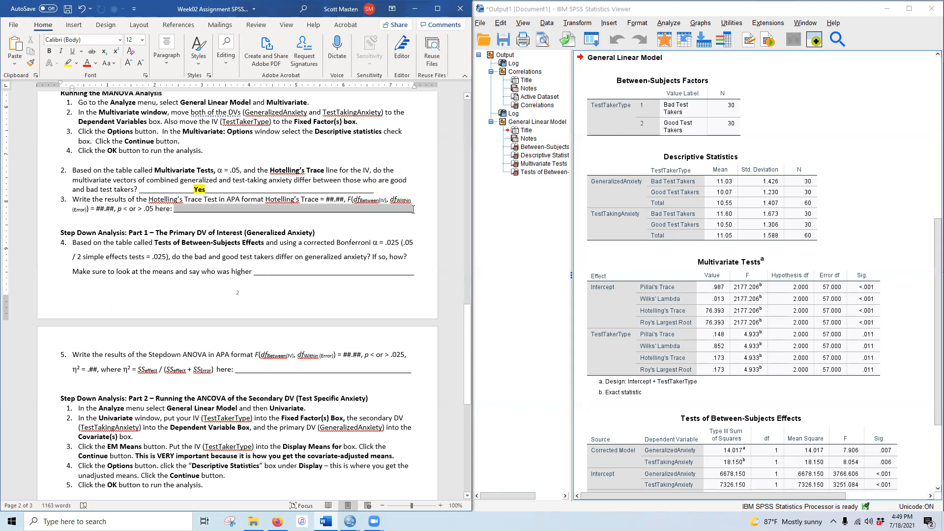
text(Hotelling’s Trace = ##.##, F(dfBetween(IV), dfWithin (Error)) = ##.##, p < or > .05)
drag(173, 210, 406, 209)
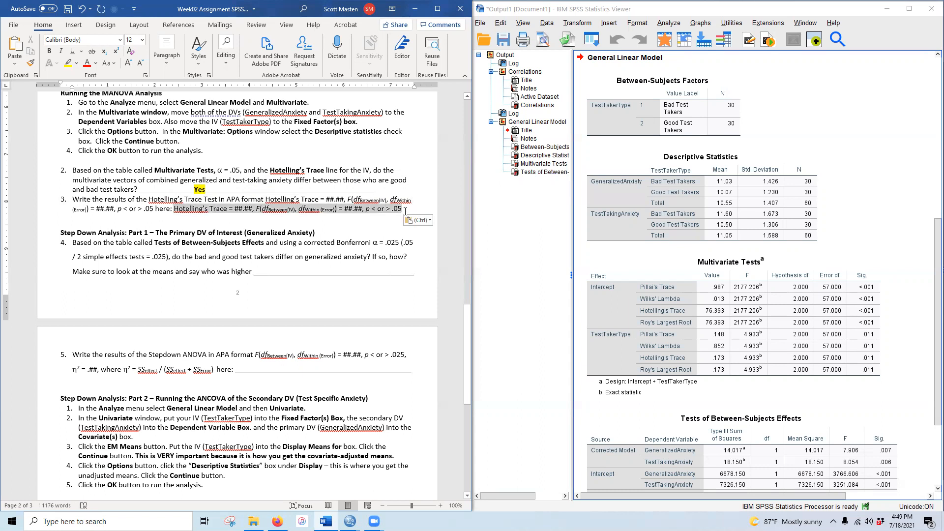
click(49, 52)
Replace the Hotelling's Trace placeholder in the question 3 answer with 0.17.
click(238, 209)
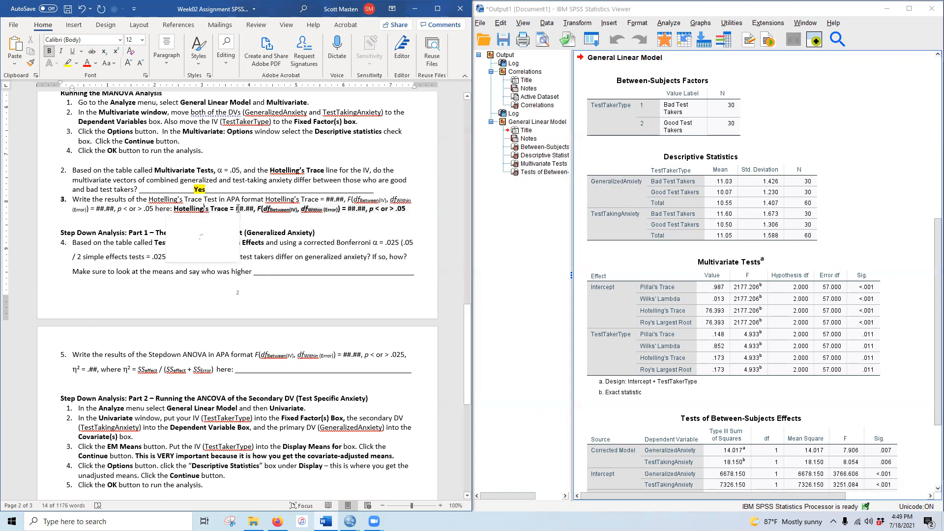
drag(236, 209, 254, 208)
click(773, 386)
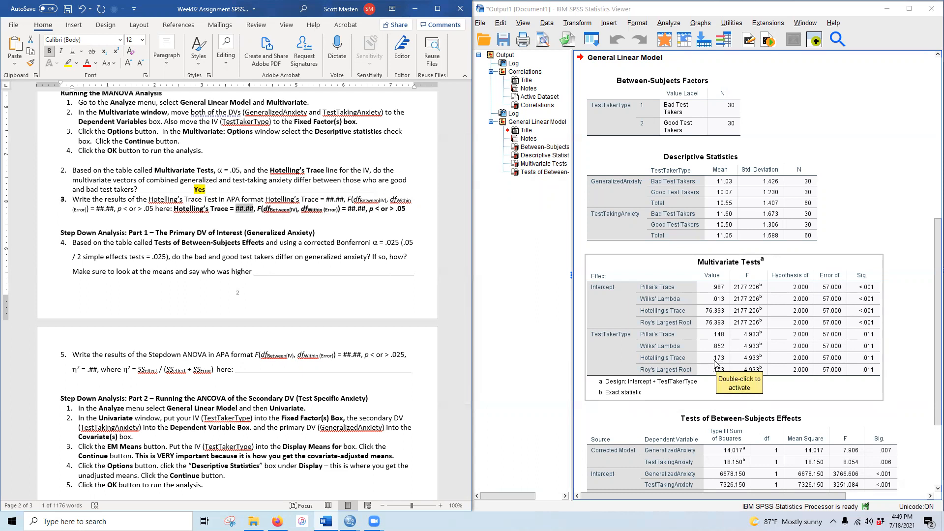
text(0.17)
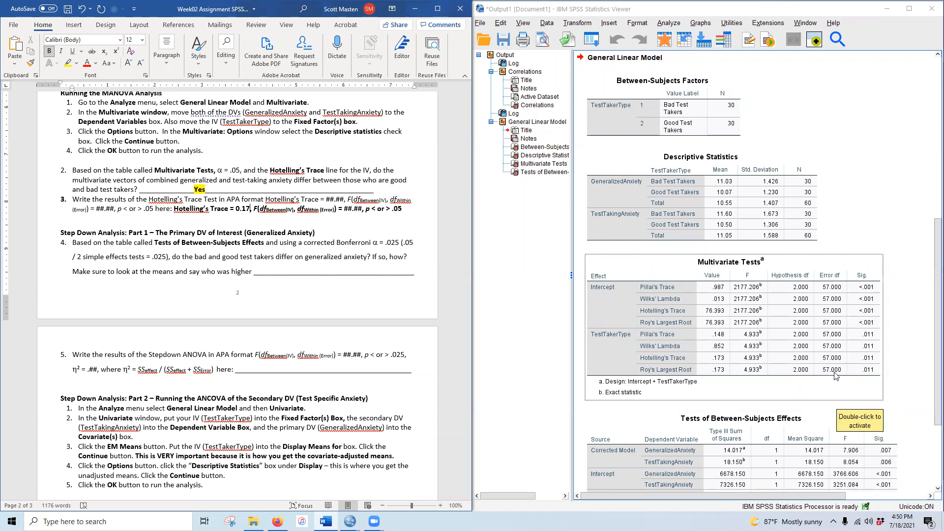
Replace the between and within degrees-of-freedom placeholders in the question 3 answer with 2 and 57.
click(313, 217)
drag(260, 208, 294, 209)
text(, F()
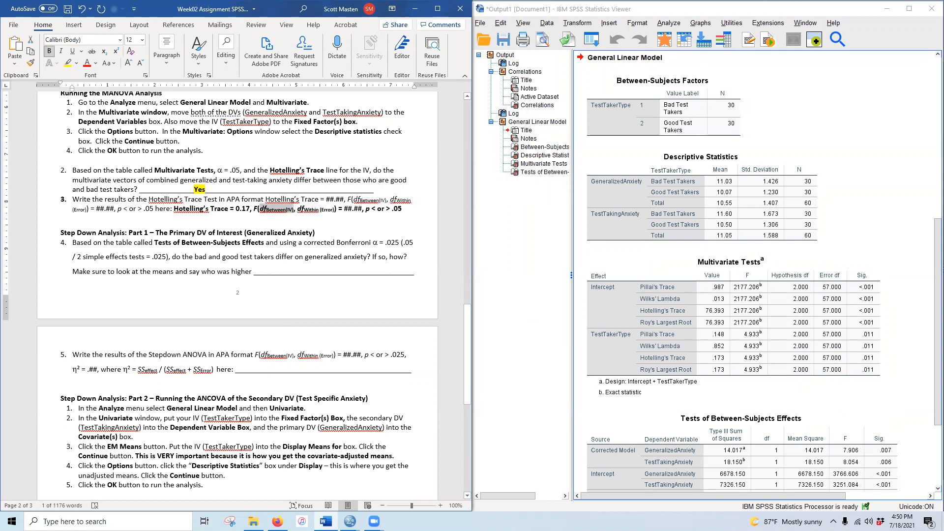
text(2)
mouse_move(268, 207)
mouse_down()
mouse_move(336, 209)
mouse_move(307, 209)
mouse_up()
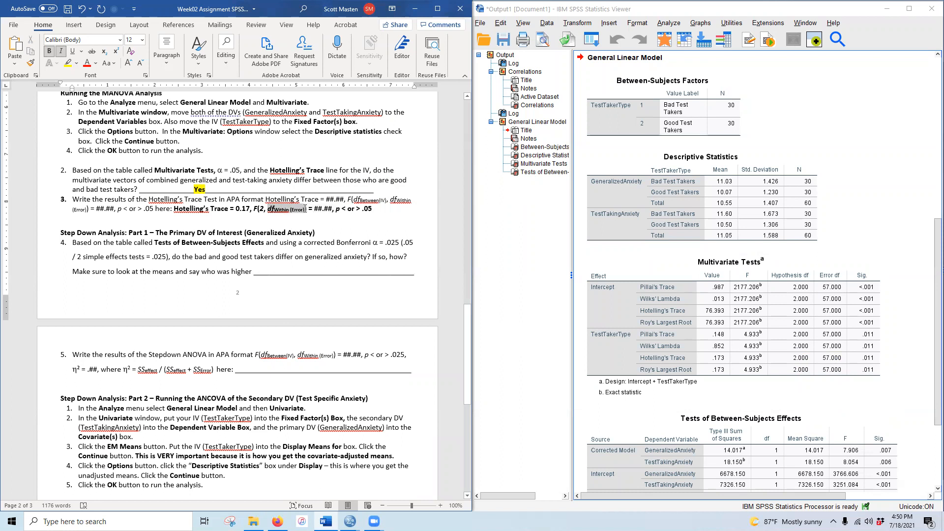
text(57)
Enter 4.93 as the F value in the question 3 answer and reduce the significance statement to "p < .05".
drag(288, 209, 303, 202)
click(669, 364)
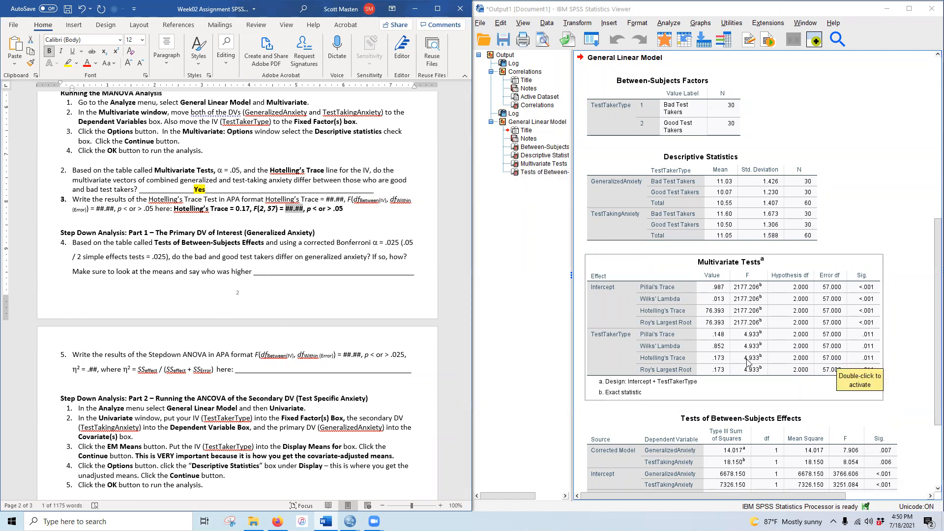
key(alt+Tab)
text(4.9)
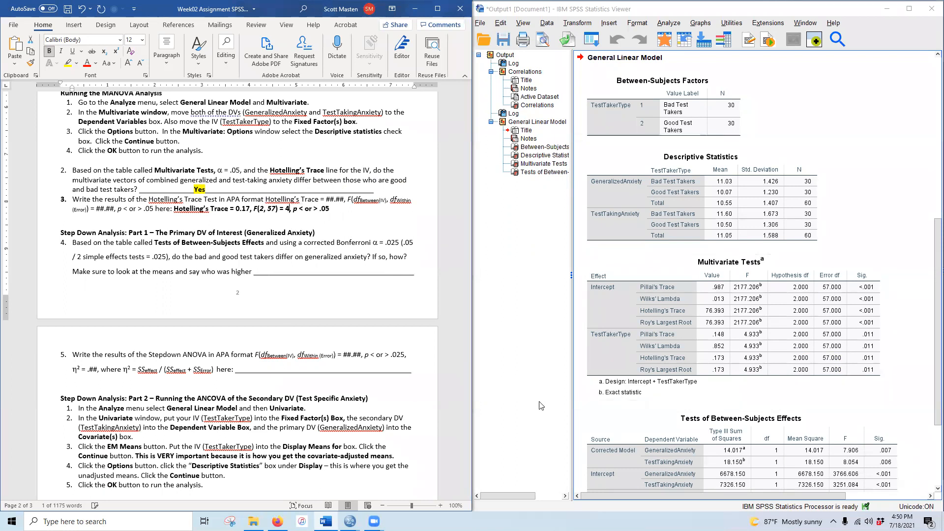
text(3)
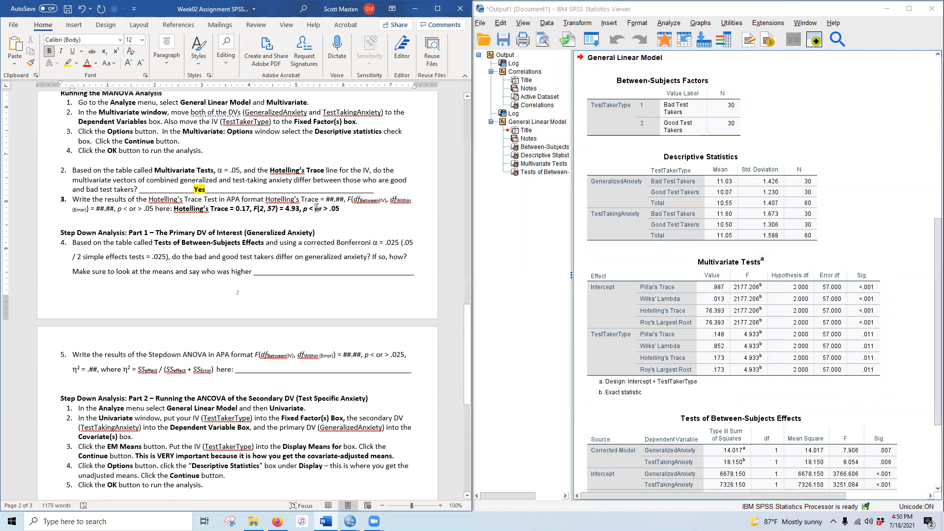
key(Delete)
key(Delete)
key(Delete)
key(Delete)
key(Delete)
Apply yellow highlighting to the complete question 3 answer.
drag(175, 209, 332, 209)
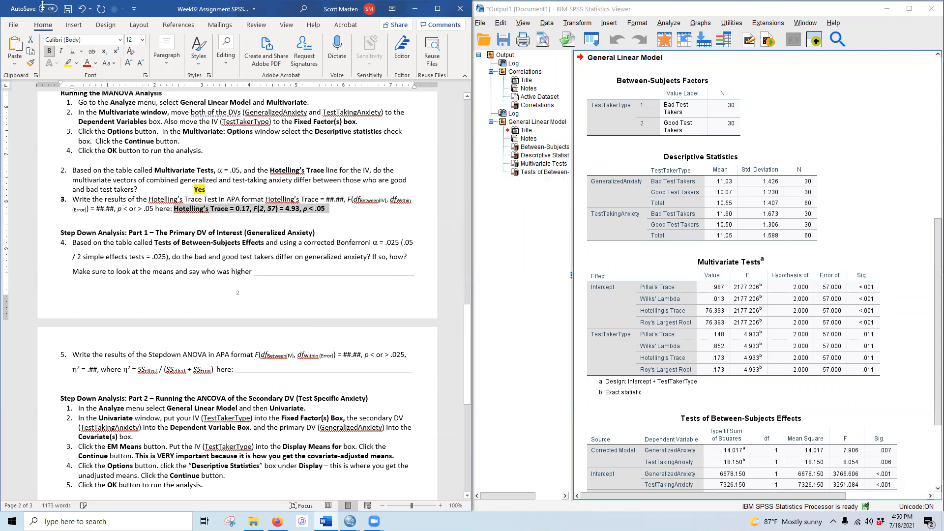
click(68, 63)
click(114, 257)
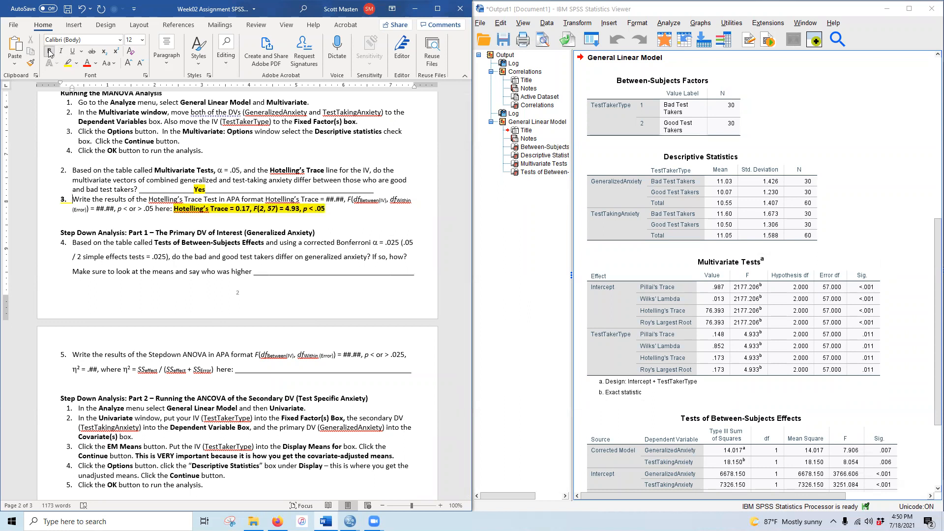
Remove the bold from question 3's list number and try to clear its yellow highlighting.
click(63, 198)
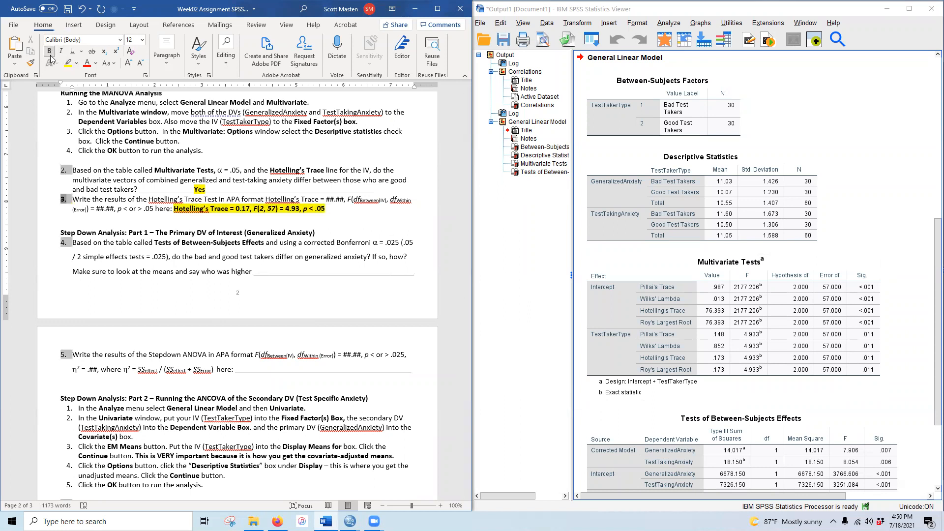
click(76, 63)
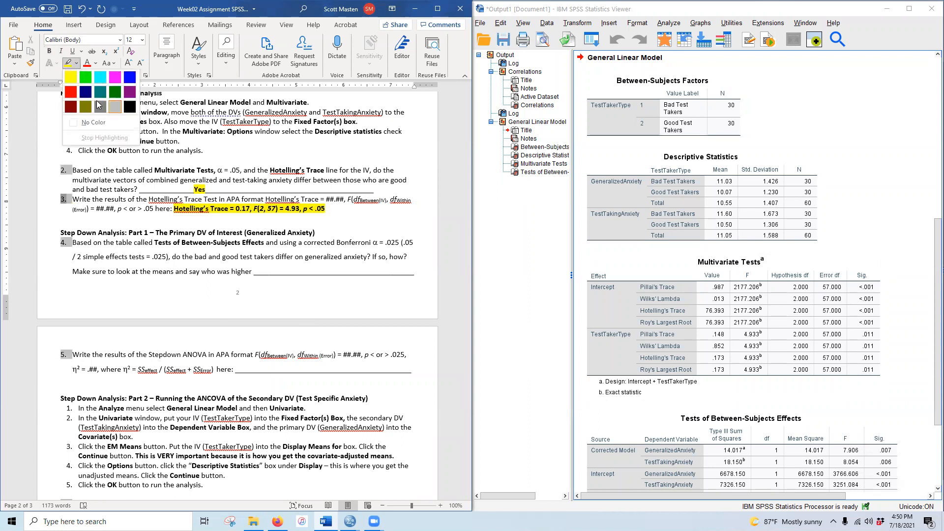
click(98, 122)
click(152, 244)
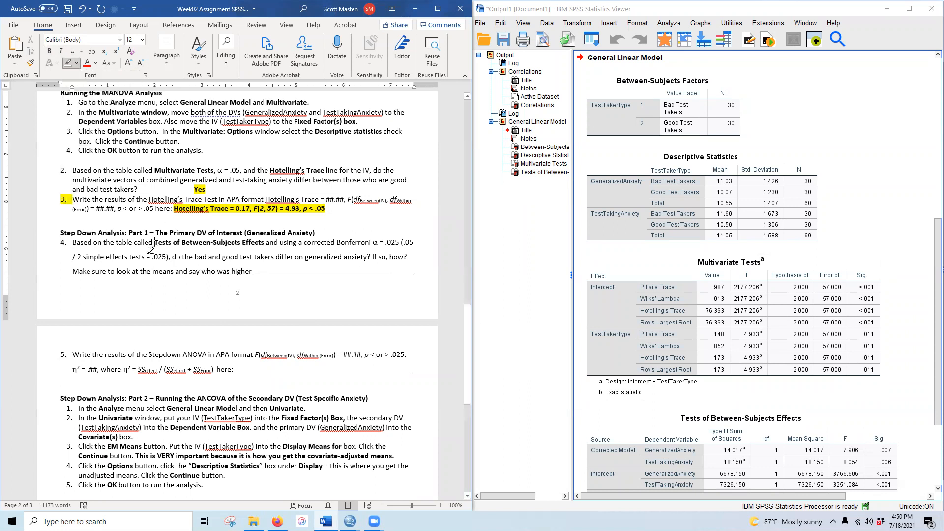
click(64, 199)
click(65, 64)
triple_click(62, 198)
click(65, 200)
click(68, 63)
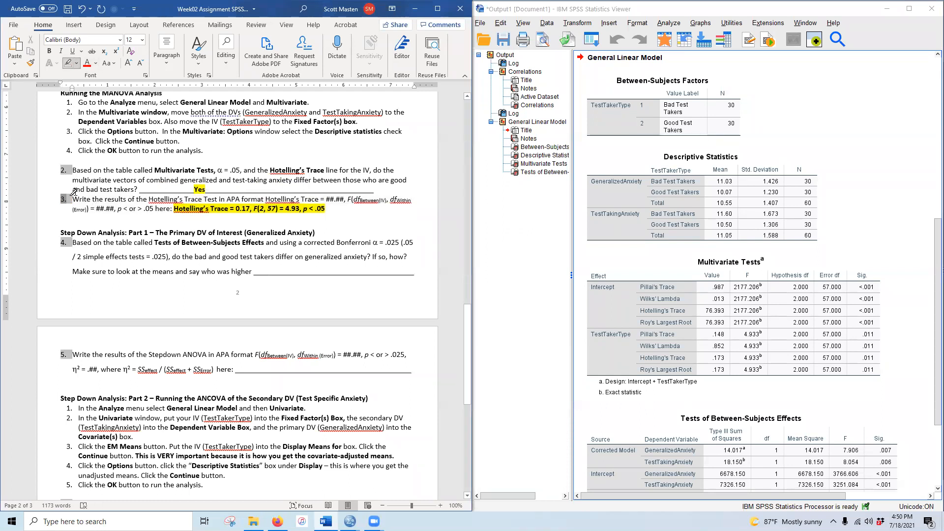
click(70, 199)
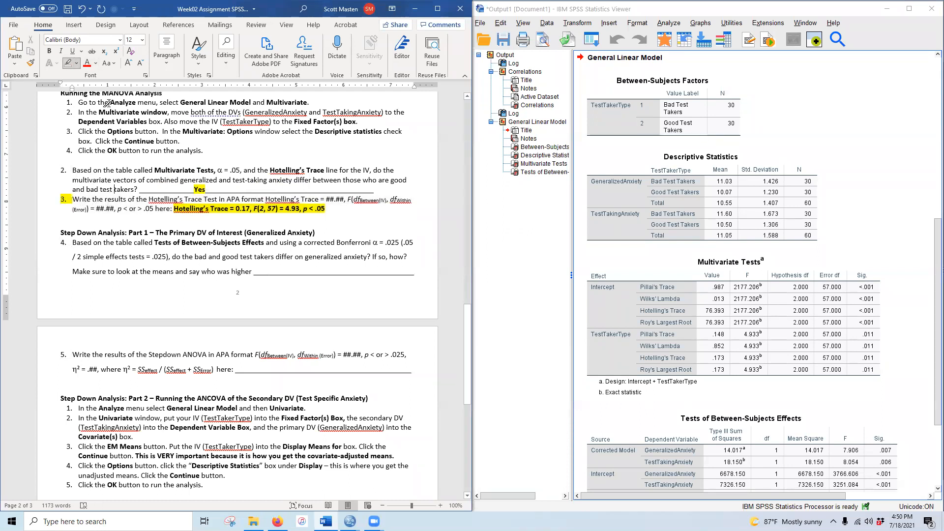
click(67, 63)
Examine the Tests of Between-Subjects Effects table for question 4 and the research question at the start of the handout.
scroll(120, 253, down, 3)
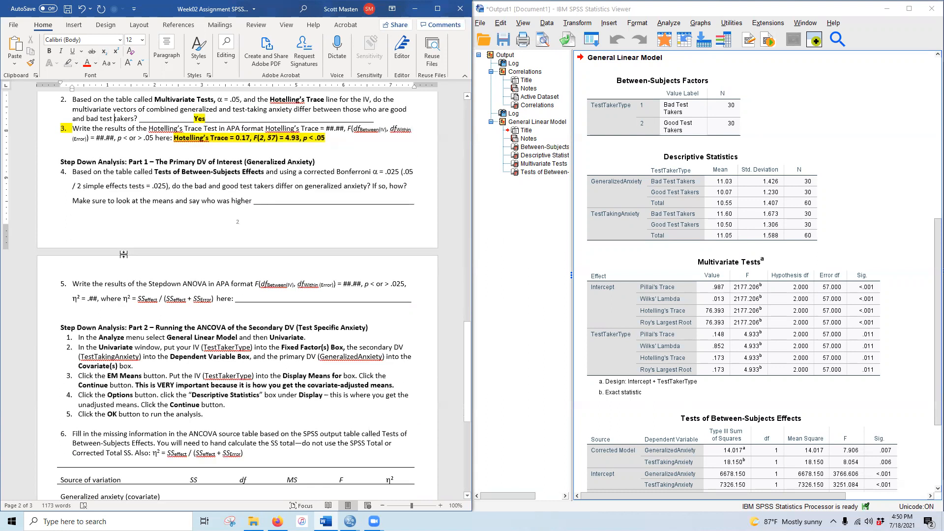
scroll(109, 198, down, 1)
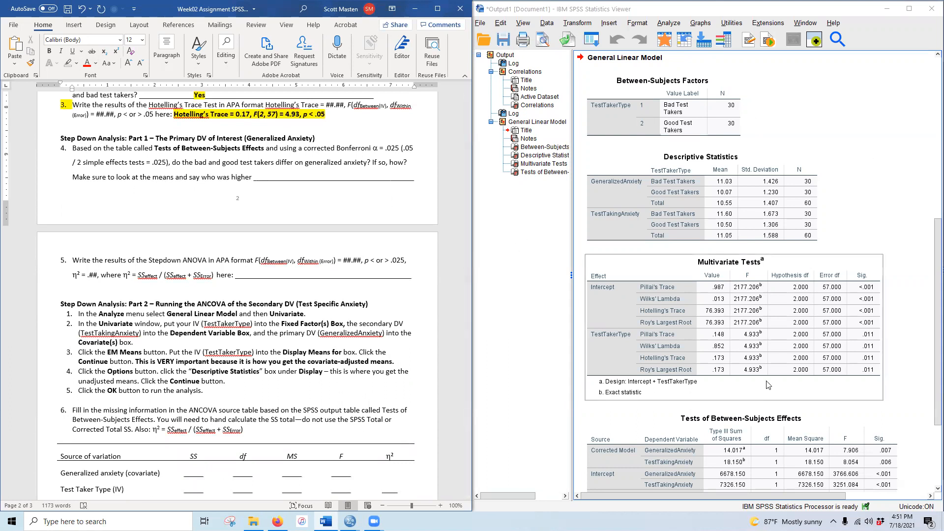
scroll(836, 362, down, 3)
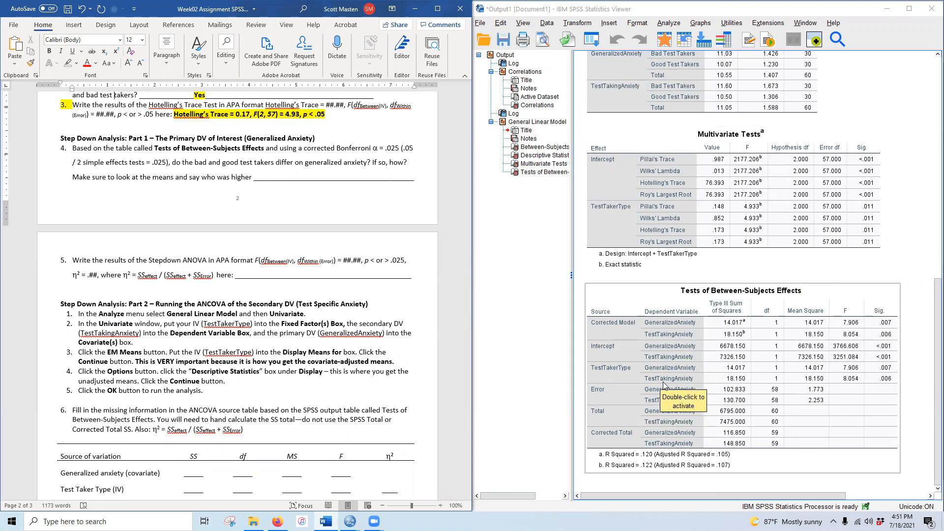
scroll(243, 377, up, 12)
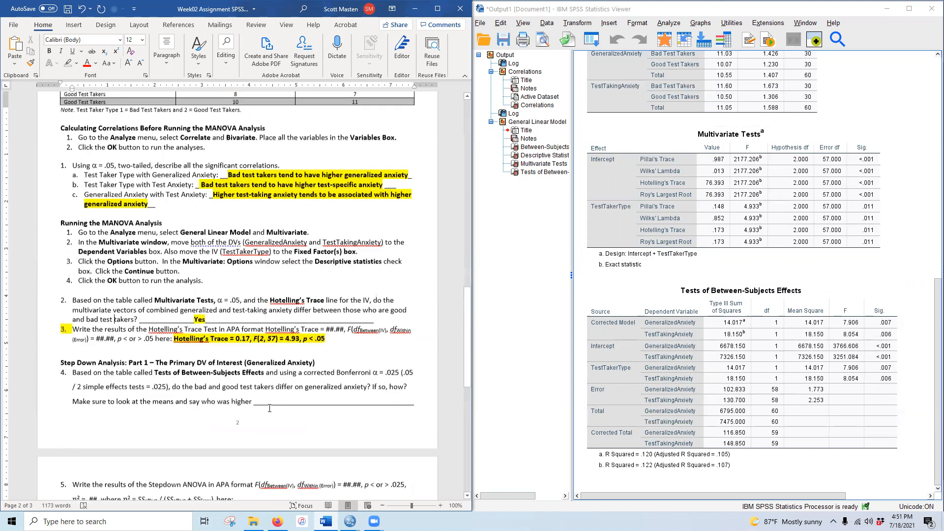
scroll(317, 301, up, 2)
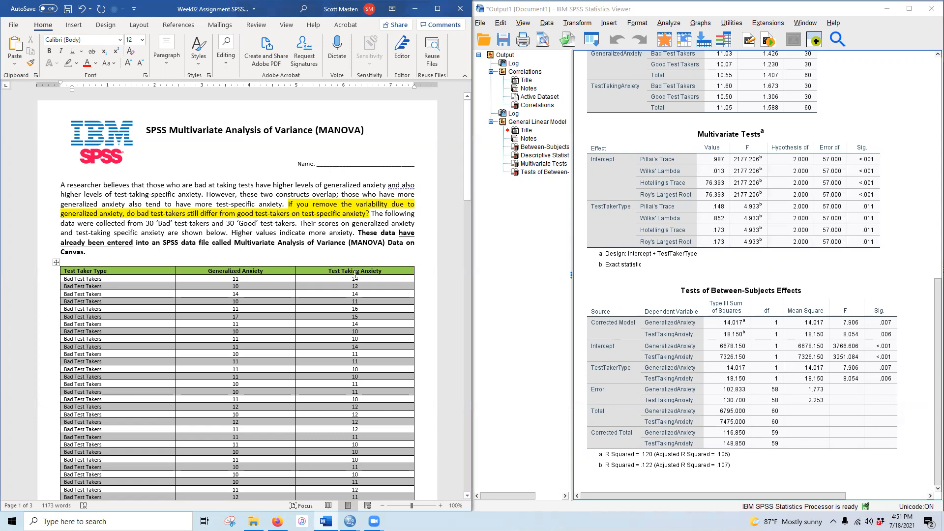
Highlight the corrected alpha value .025 in question 4 in yellow.
scroll(355, 274, down, 15)
scroll(355, 308, down, 6)
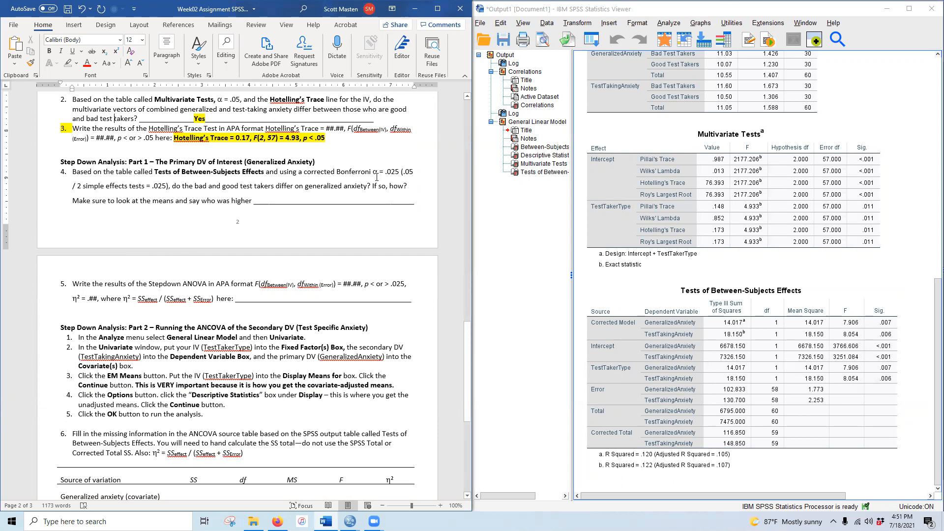
drag(153, 186, 167, 186)
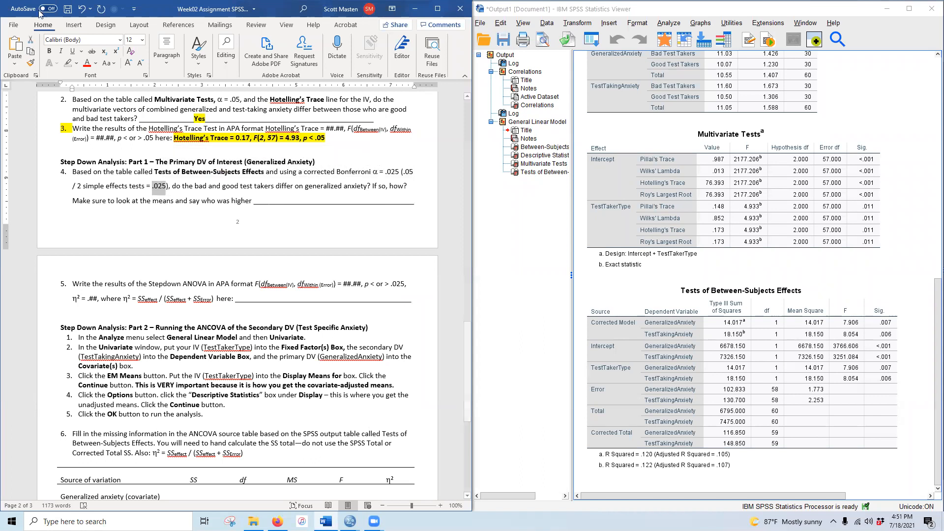
click(77, 67)
click(70, 77)
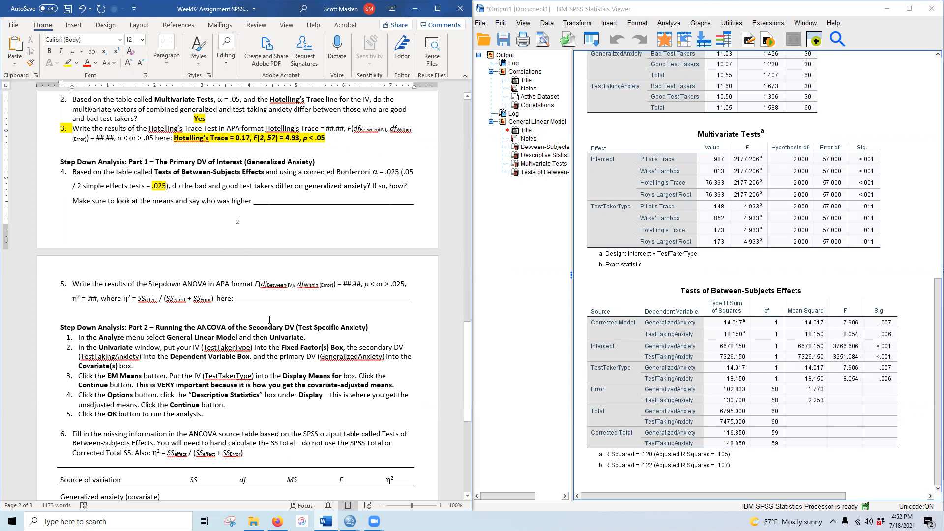
Check generalized anxiety's significance and group means, and replace question 4's blank with "Bad test-takers are higher on generalized anxiety".
click(595, 470)
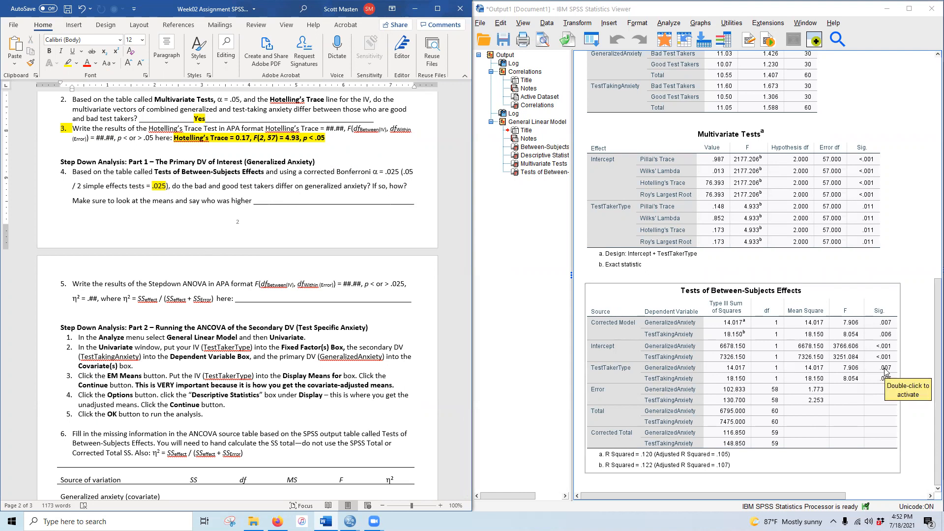
scroll(787, 406, up, 10)
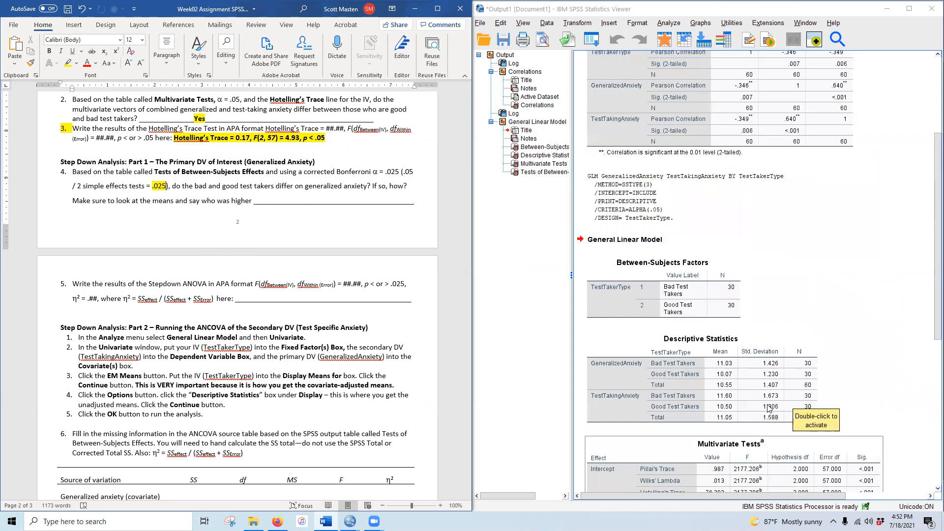
click(634, 268)
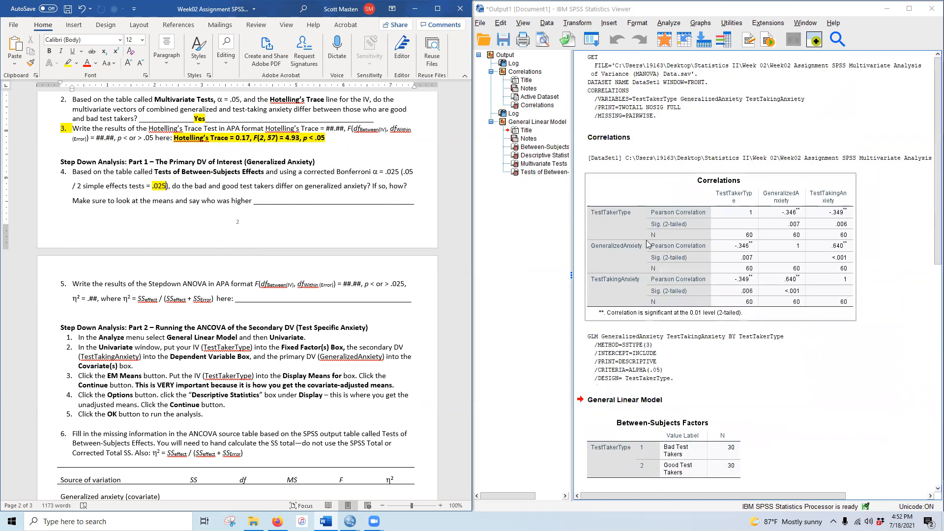
scroll(649, 333, down, 5)
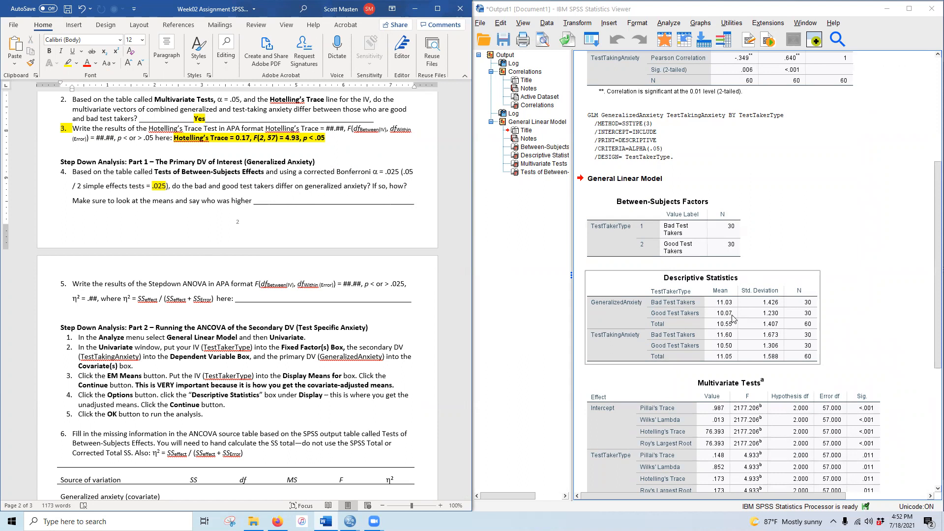
drag(255, 205, 416, 205)
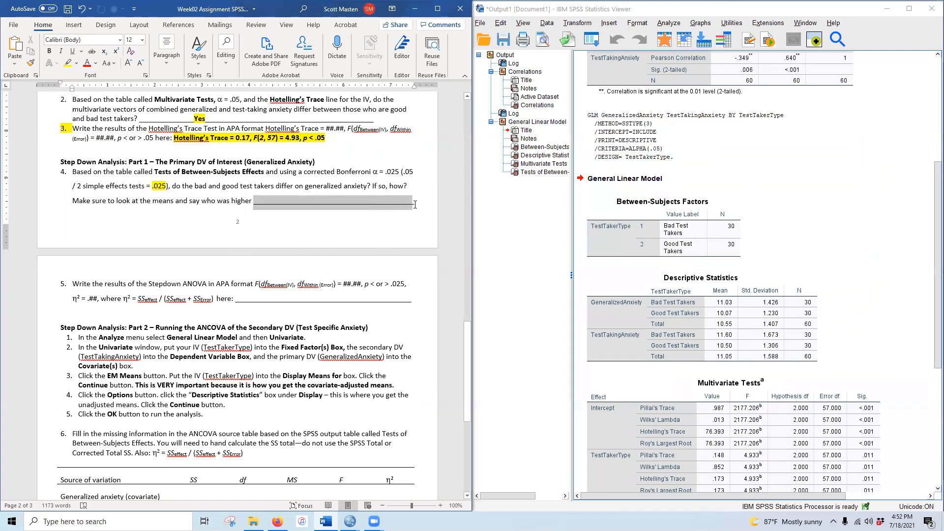
text(Bad test-takers a)
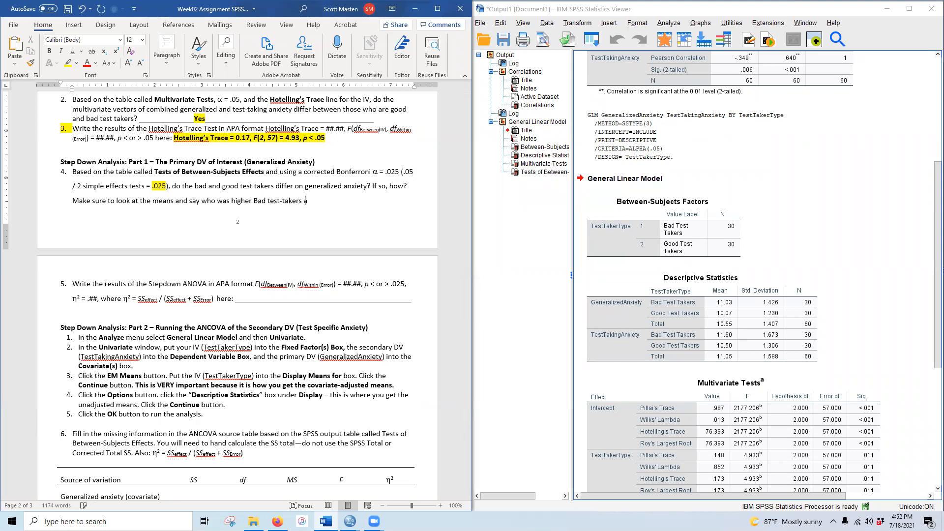
text(re higher on generalized anxiety)
Make the question 4 answer bold and highlight it in yellow.
drag(254, 202, 411, 201)
click(50, 52)
click(68, 63)
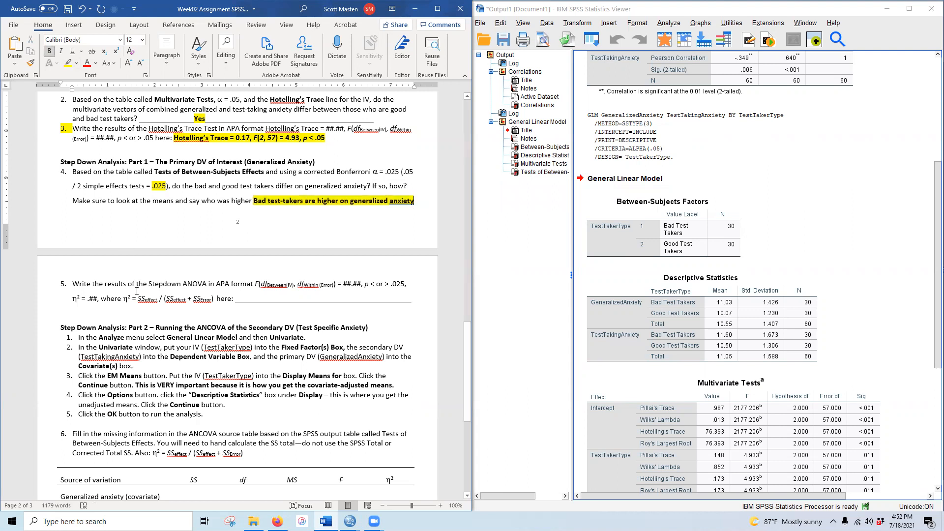
Copy question 5's APA template from F through .025 and paste it over the question's answer blank.
scroll(240, 313, down, 3)
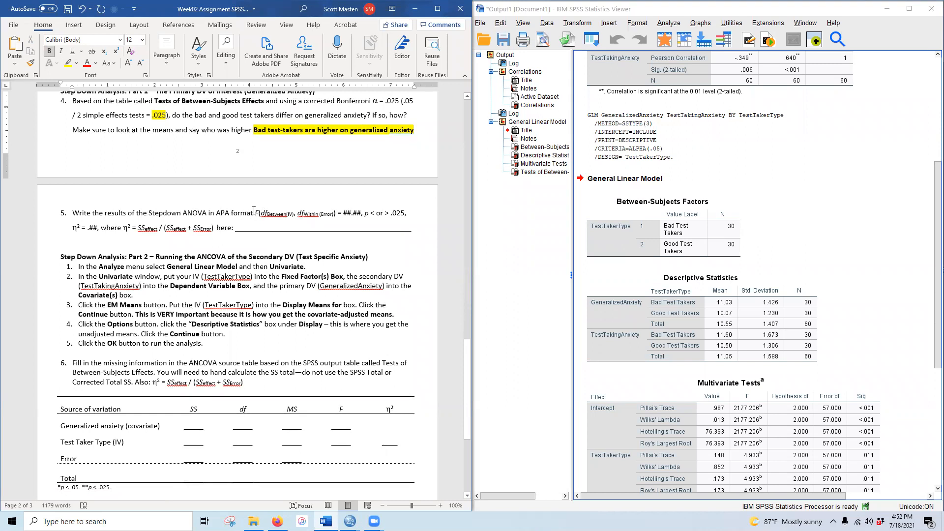
drag(257, 213, 407, 212)
key(ctrl+c)
drag(236, 229, 411, 230)
key(ctrl+v)
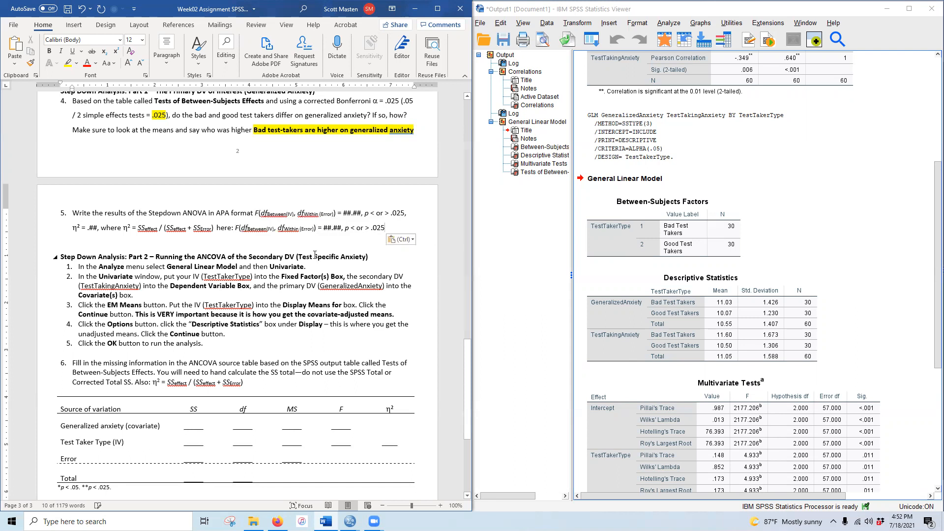
Make the pasted question 5 template bold with yellow highlighting.
drag(235, 228, 392, 229)
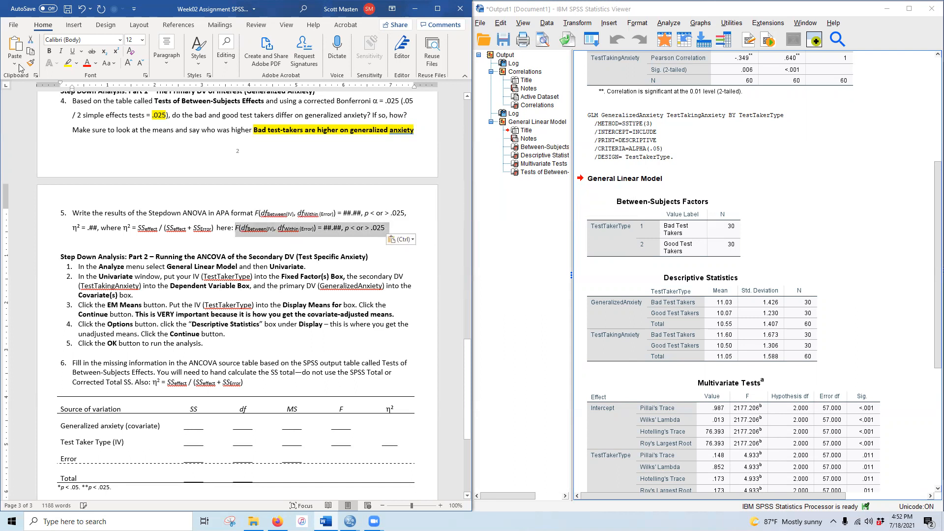
click(49, 51)
click(68, 63)
click(255, 243)
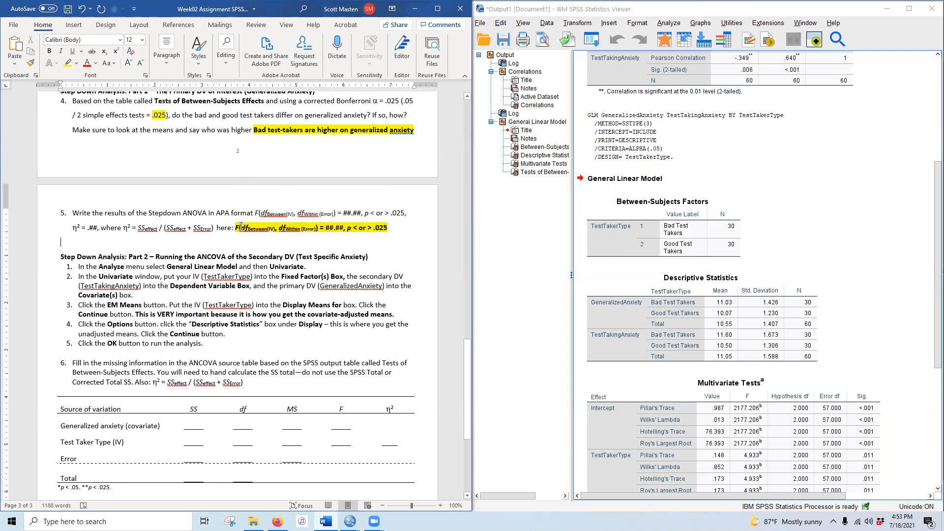
Fill in the question 5 answer with degrees of freedom 1, 58 and an F value of 7.91 for generalized anxiety.
scroll(674, 433, down, 5)
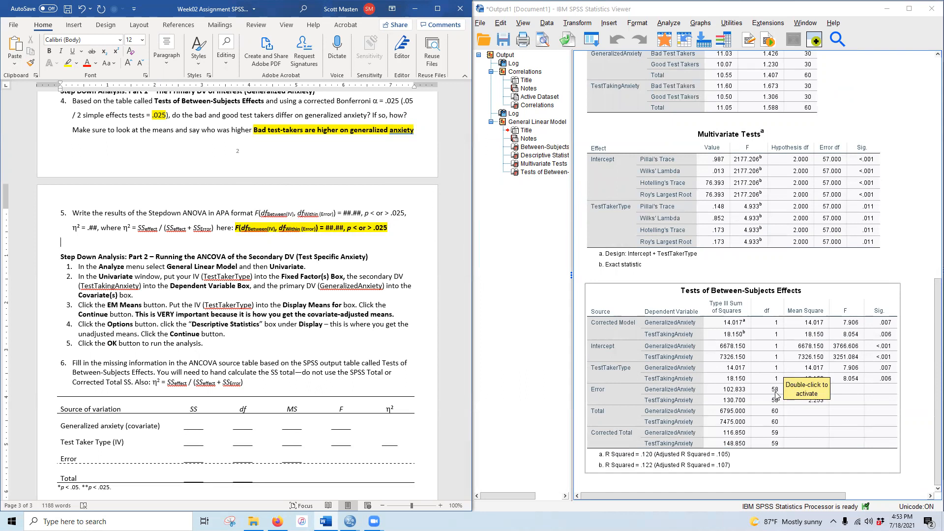
drag(243, 228, 286, 227)
text(1, 58)
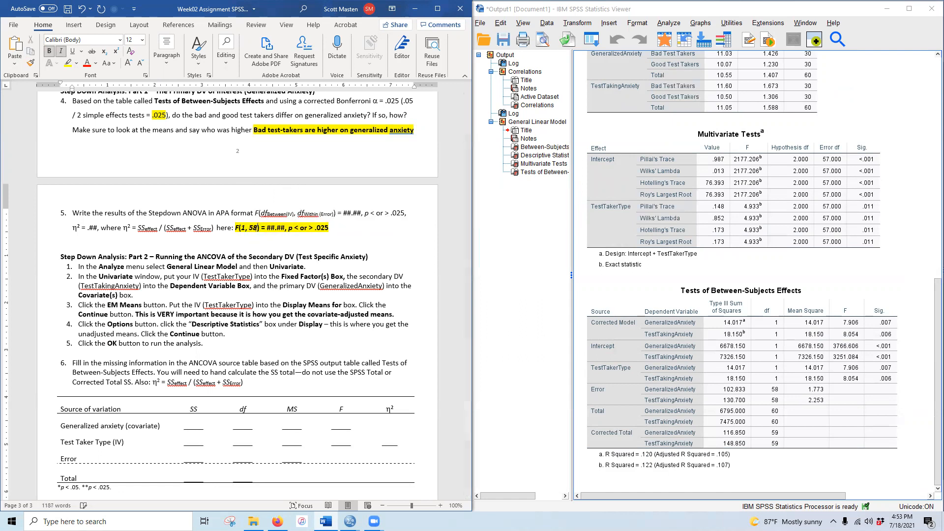
drag(268, 228, 286, 227)
click(664, 446)
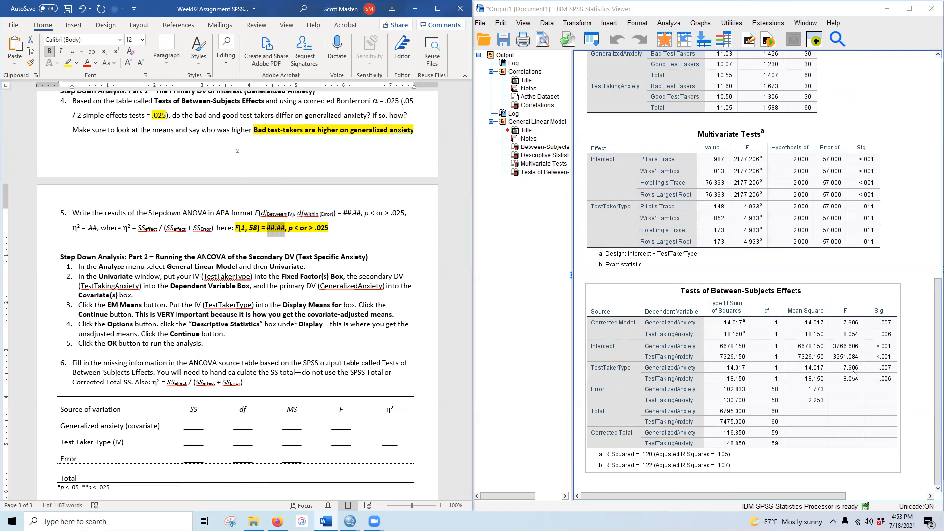
text(7.91)
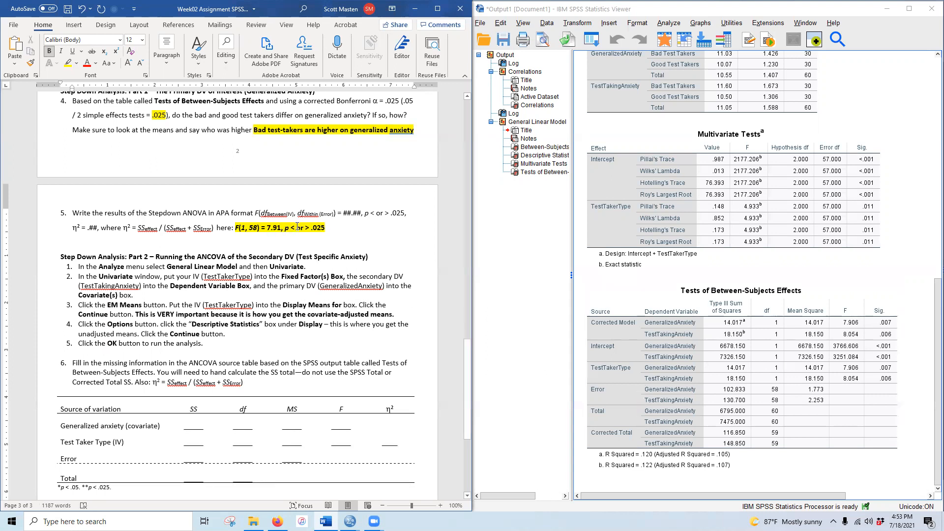
Reduce the significance statement in the question 5 answer to "p < .025".
key(BackSpace)
key(BackSpace)
key(BackSpace)
key(BackSpace)
key(BackSpace)
Append a comma and a copy of the "η² = .##" template to the question 5 answer, without its trailing comma.
drag(72, 227, 92, 226)
key(ctrl+c)
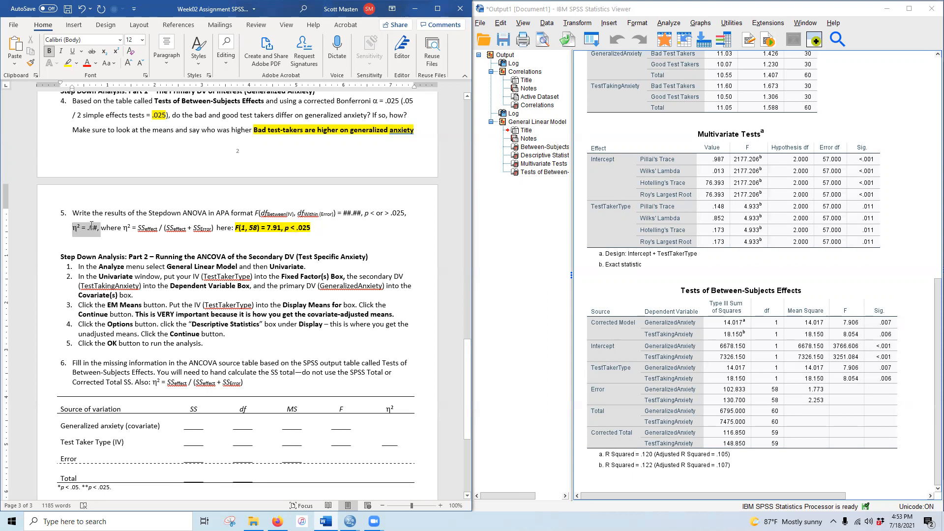
click(319, 226)
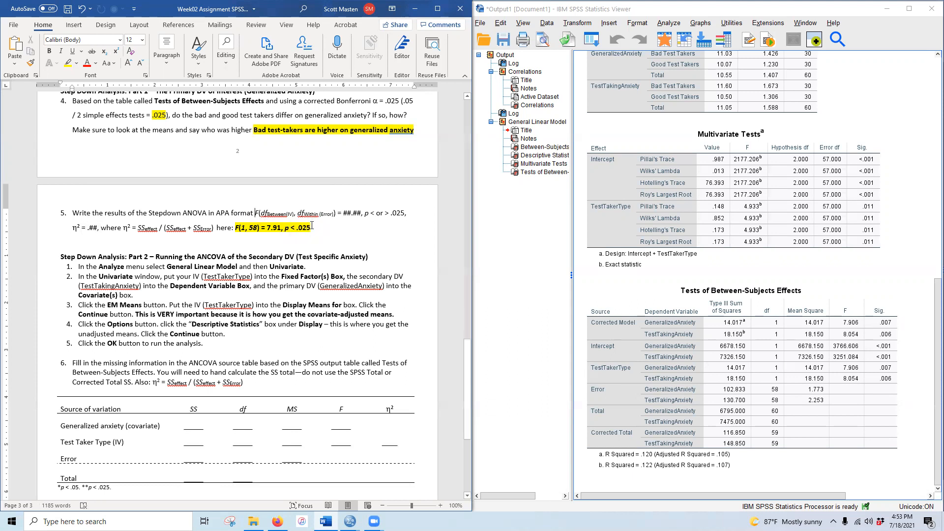
text(,)
key(ctrl+v)
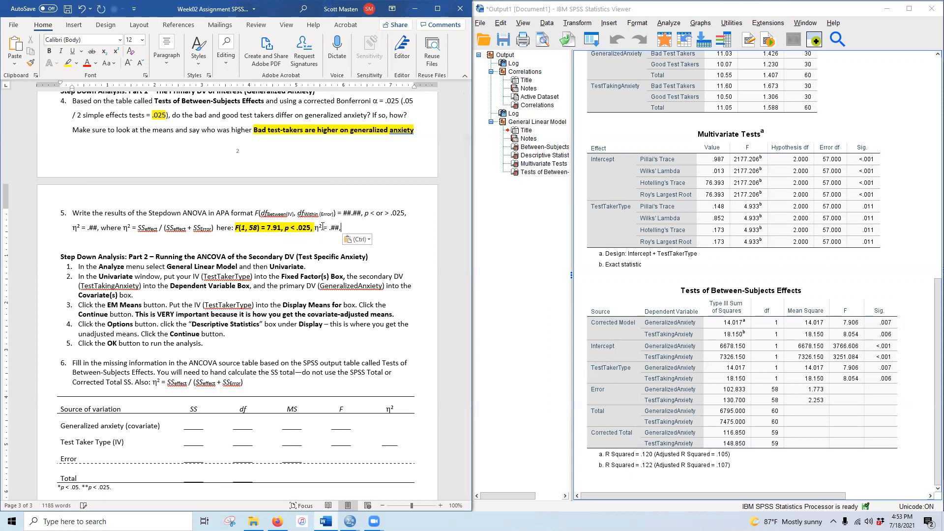
key(BackSpace)
Apply bold and yellow highlighting to the eta-squared part of the question 5 answer.
drag(316, 227, 340, 228)
click(47, 52)
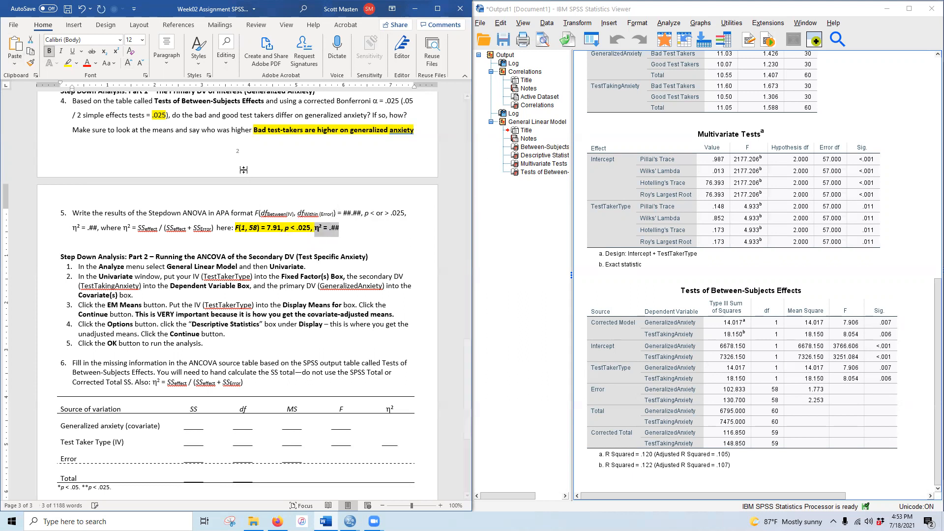
click(68, 63)
click(321, 261)
Select the eta-squared placeholder digits, then open Calculator and add generalized anxiety's effect and error sums of squares, 14.017 + 102.833.
double_click(334, 227)
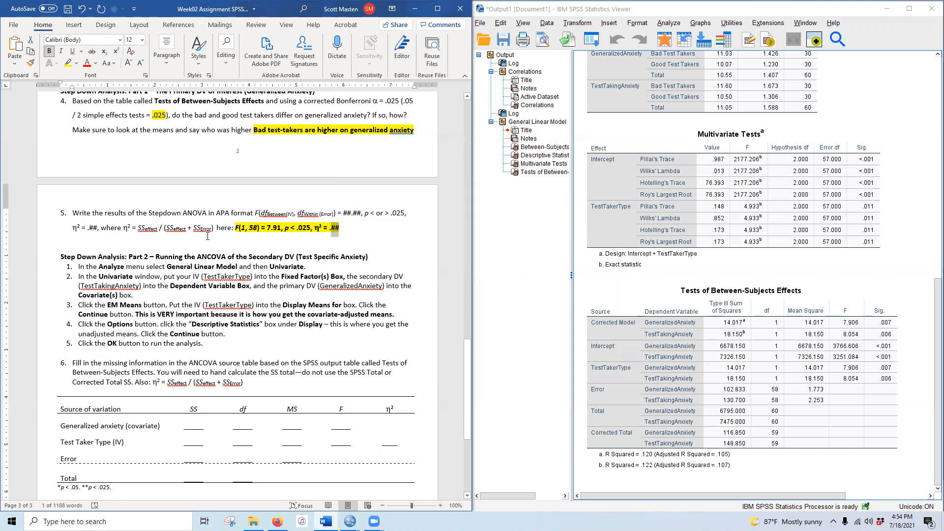
click(638, 454)
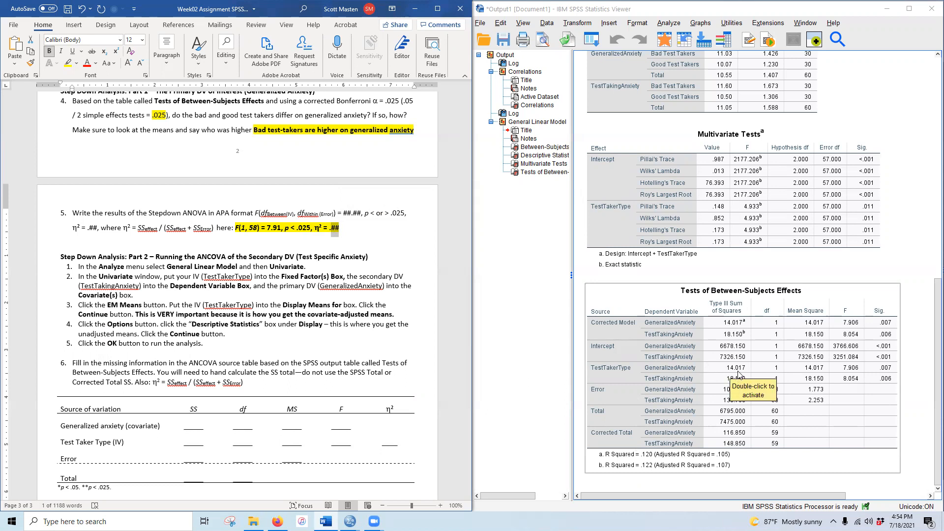
click(12, 522)
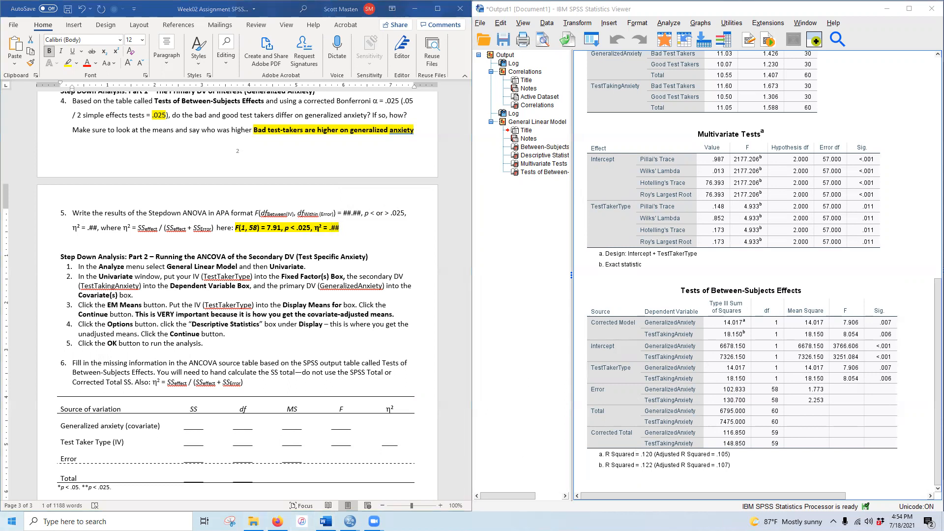
click(60, 370)
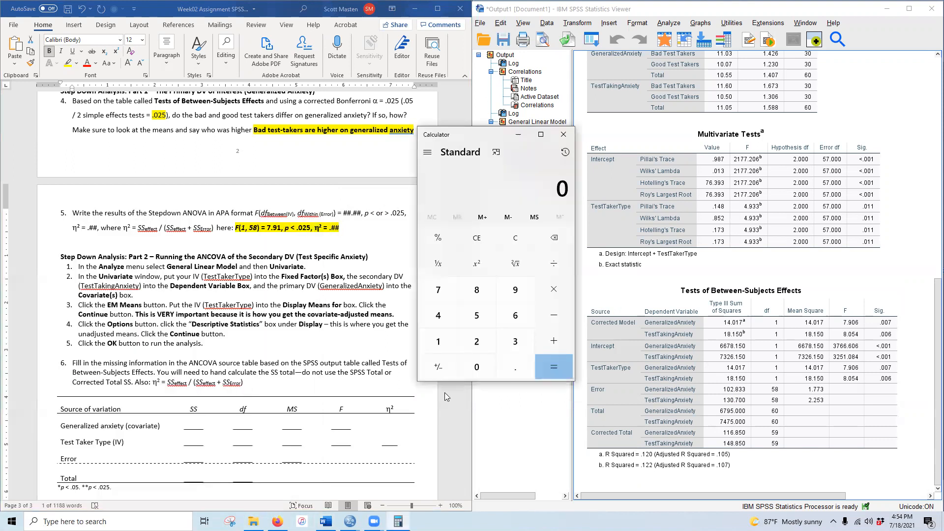
text(14.017)
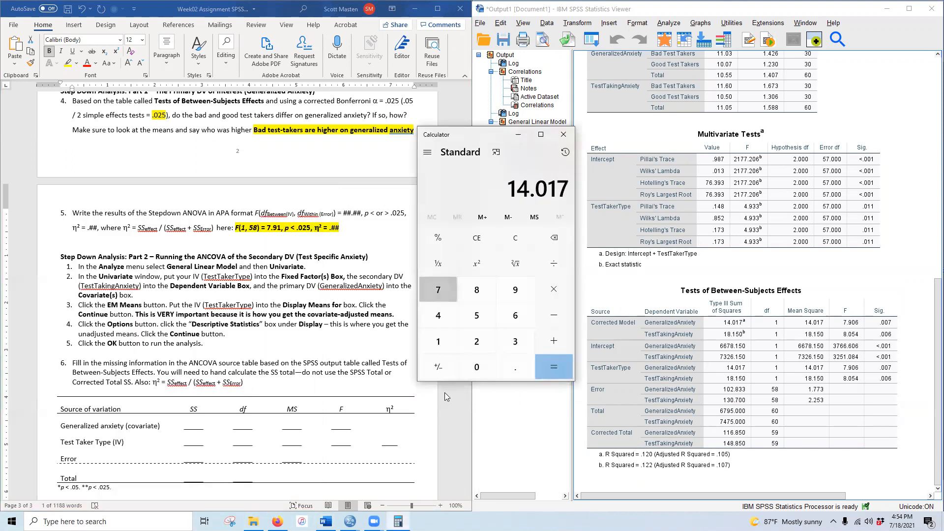
click(670, 383)
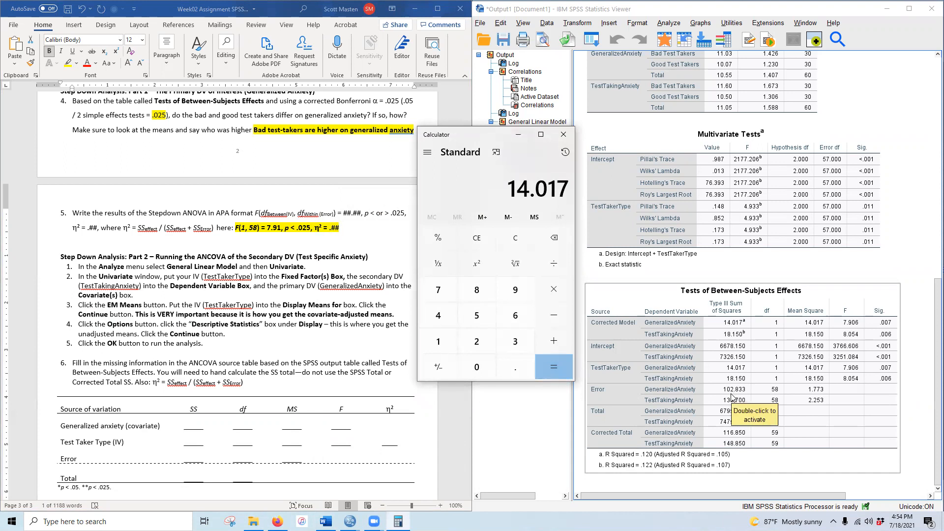
text(+102.8)
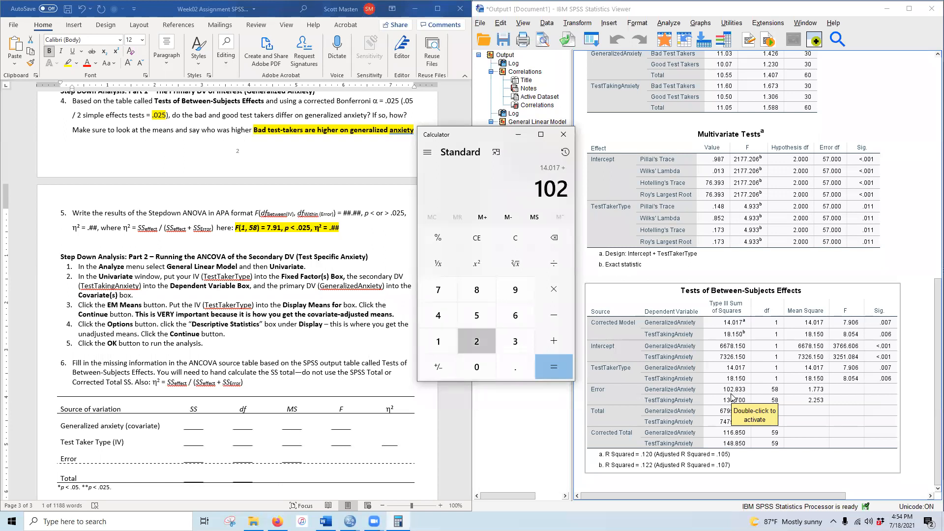
text(33)
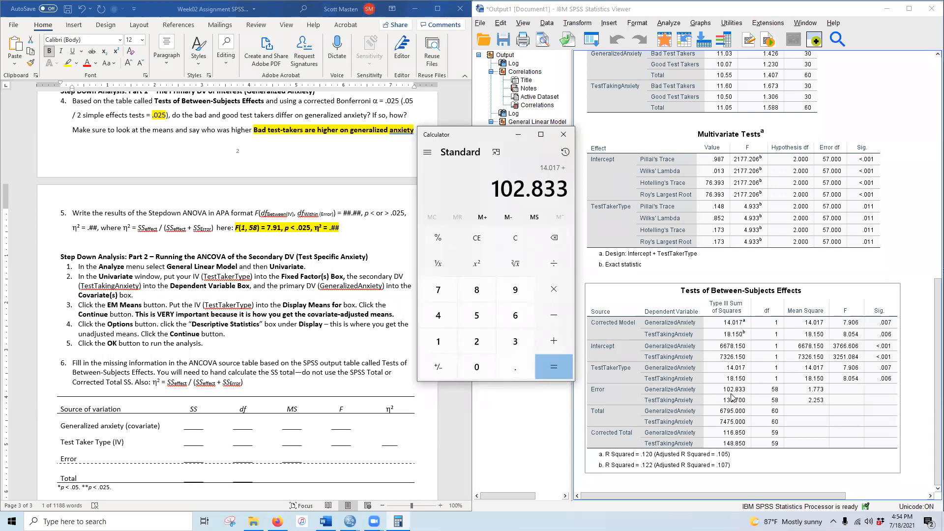
key(Return)
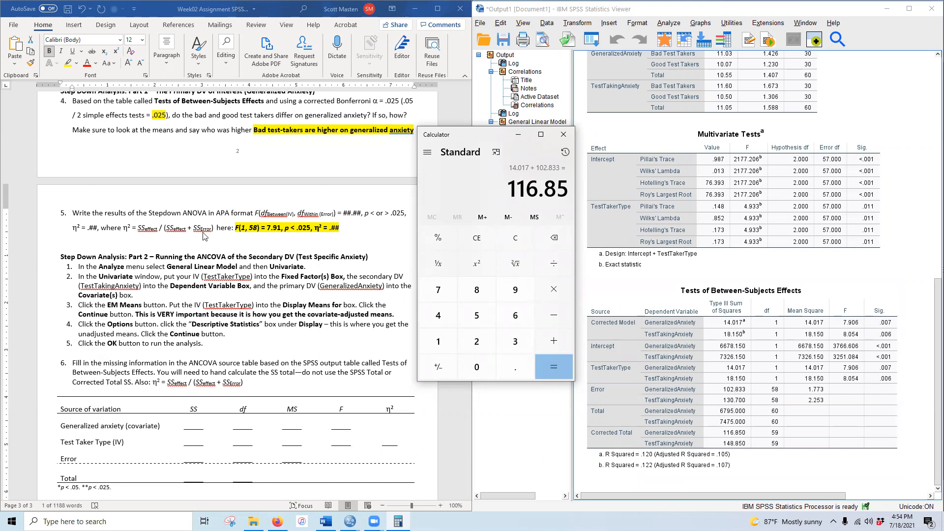
Clear the calculator and divide the effect sum of squares 14.017 by 116.85 to obtain eta squared.
click(515, 243)
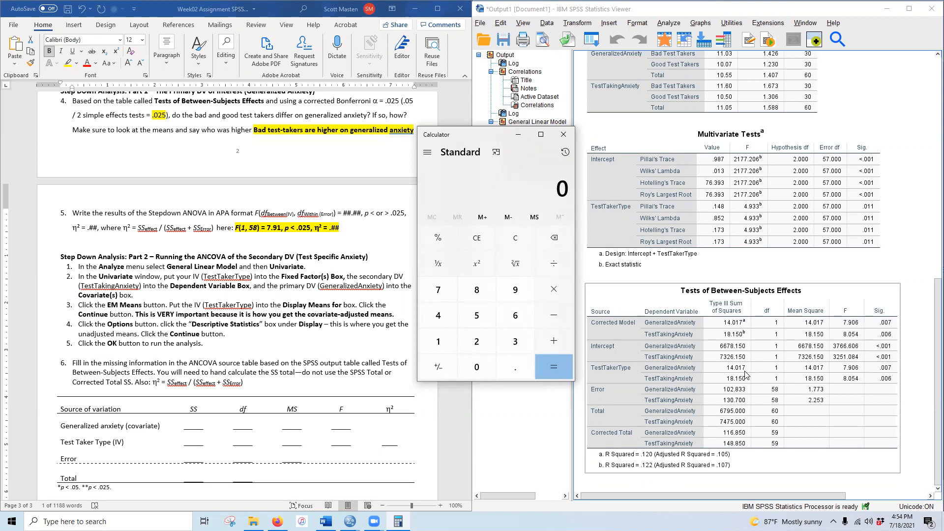
text(14.017)
key(slash)
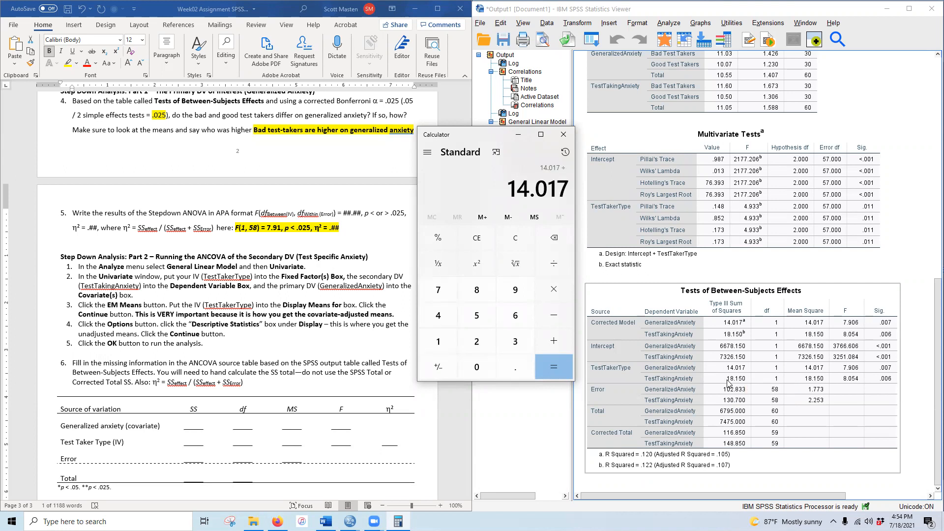
text(116)
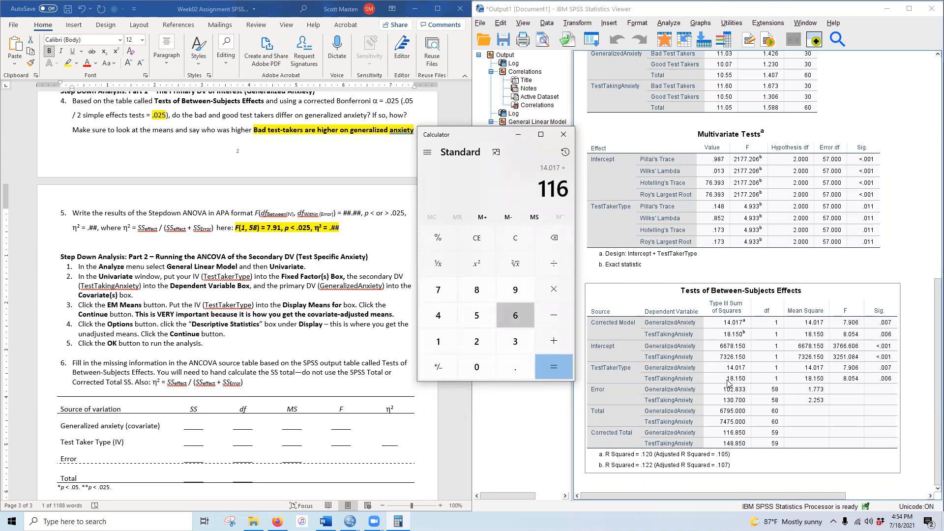
text(.85)
key(Return)
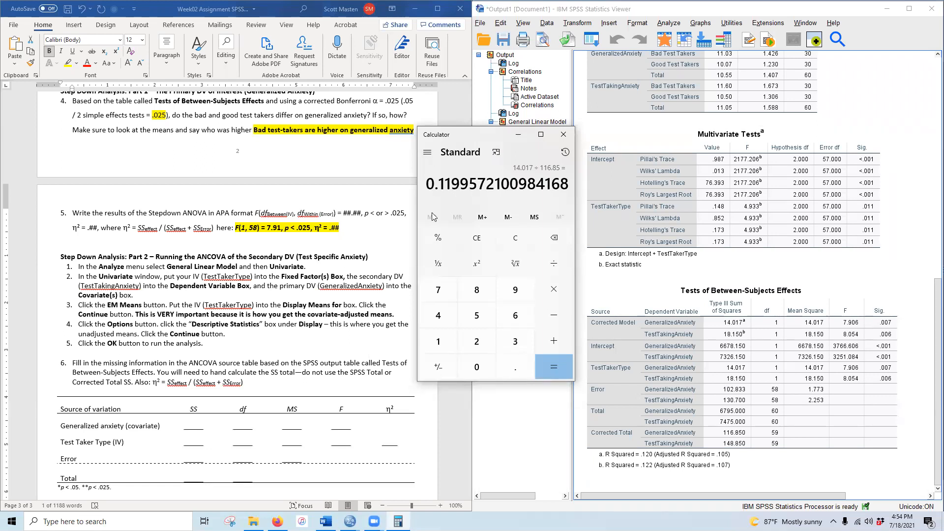
Replace the eta-squared placeholder digits in the question 5 answer with 12, then minimize the calculator.
double_click(333, 229)
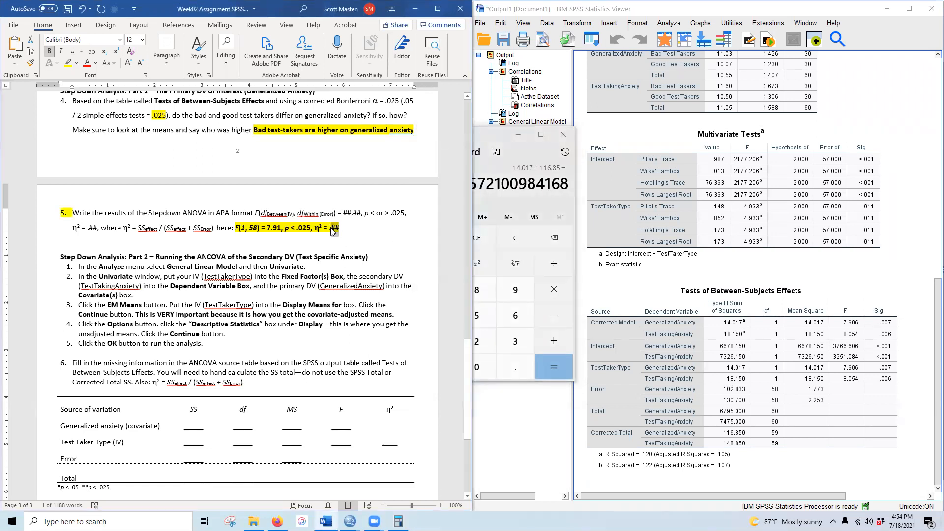
text(12)
scroll(154, 307, down, 5)
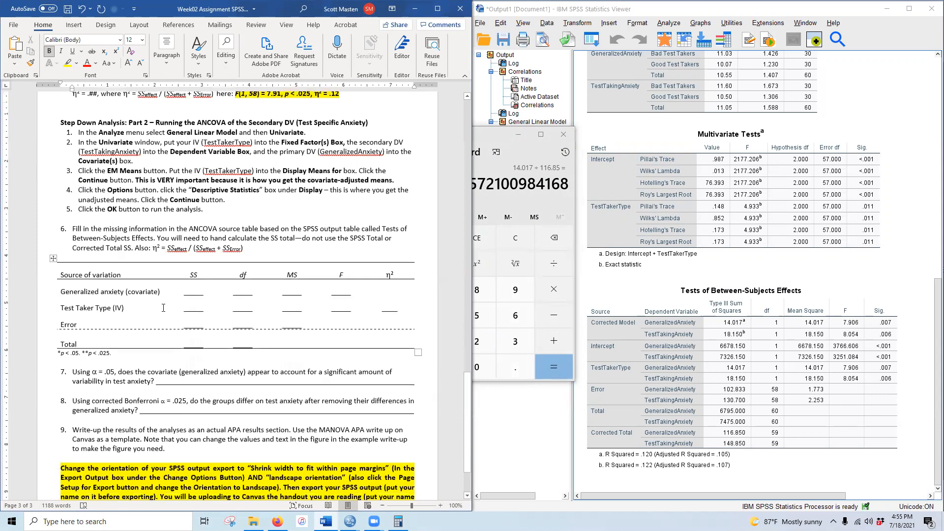
scroll(164, 304, down, 1)
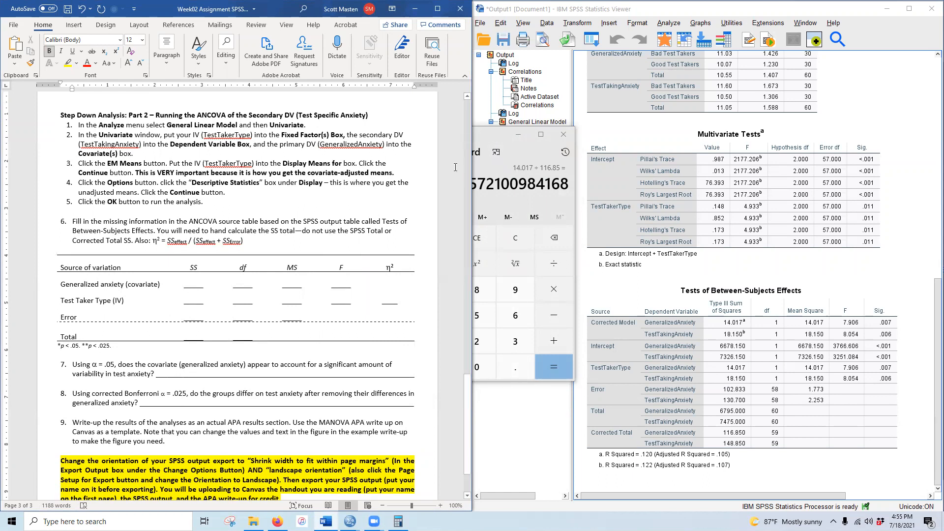
click(518, 135)
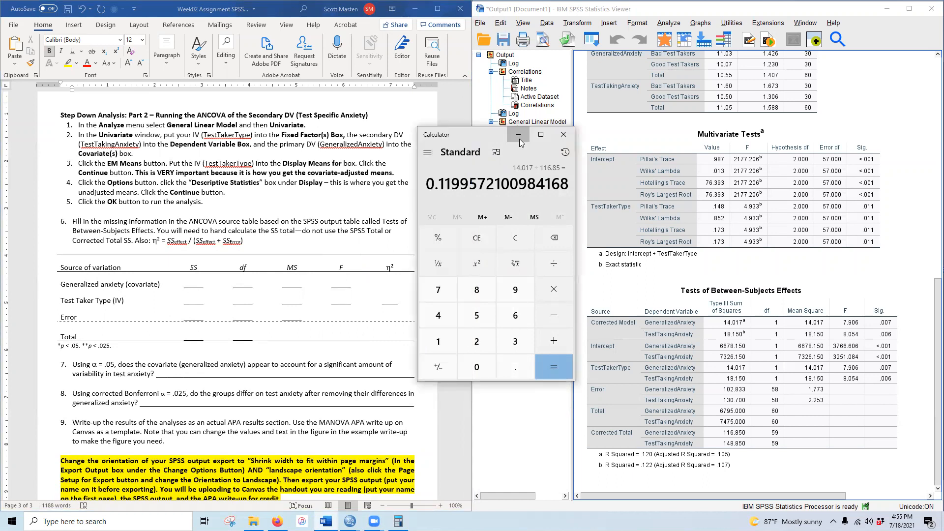
Set up a Univariate General Linear Model in SPSS with TestTakingAnxiety as dependent variable, TestTakerType as fixed factor and GeneralizedAnxiety as covariate.
click(668, 23)
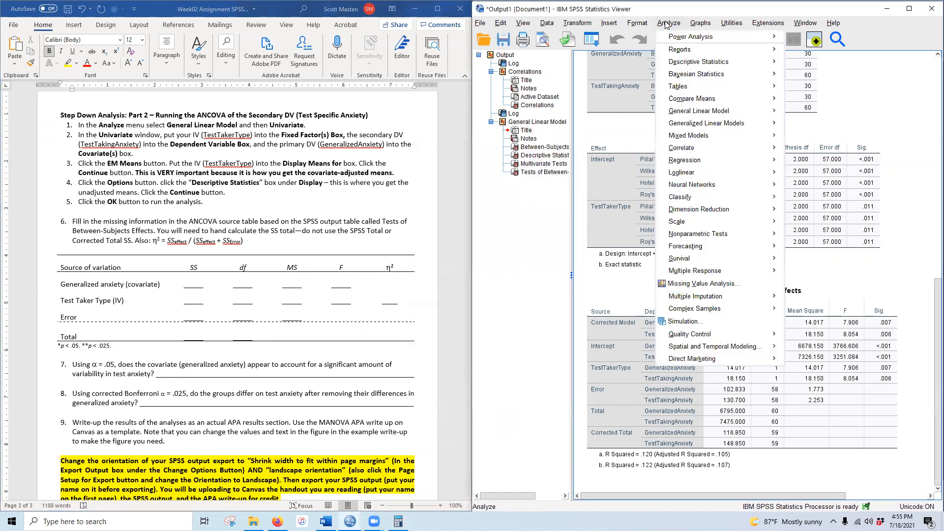
mouse_move(708, 113)
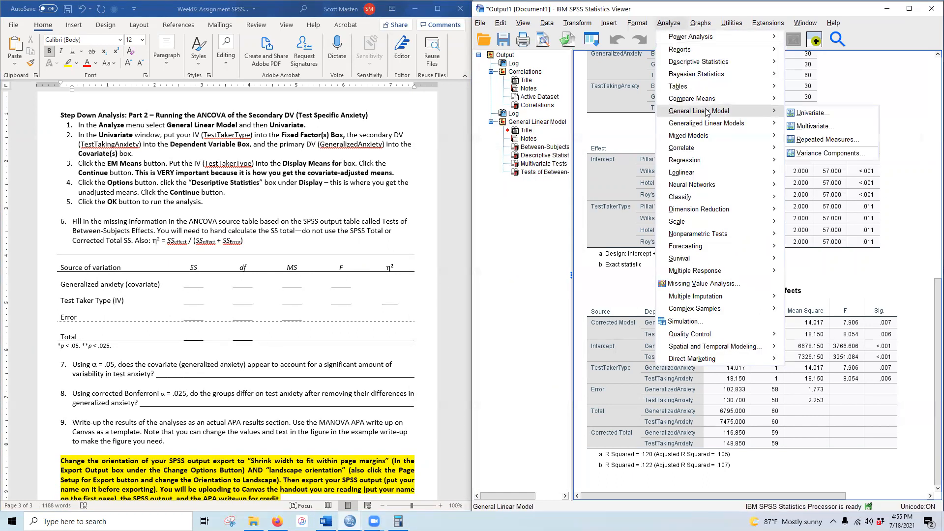
click(813, 115)
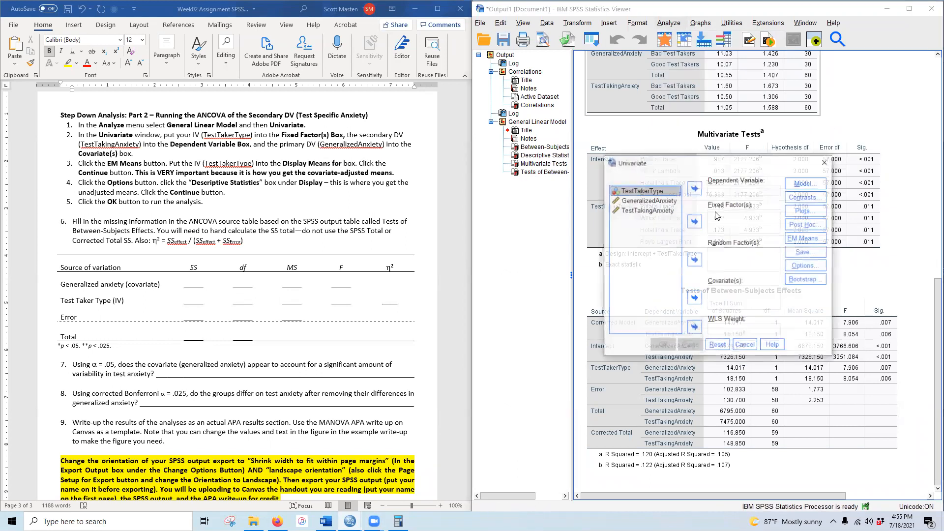
click(641, 214)
click(695, 189)
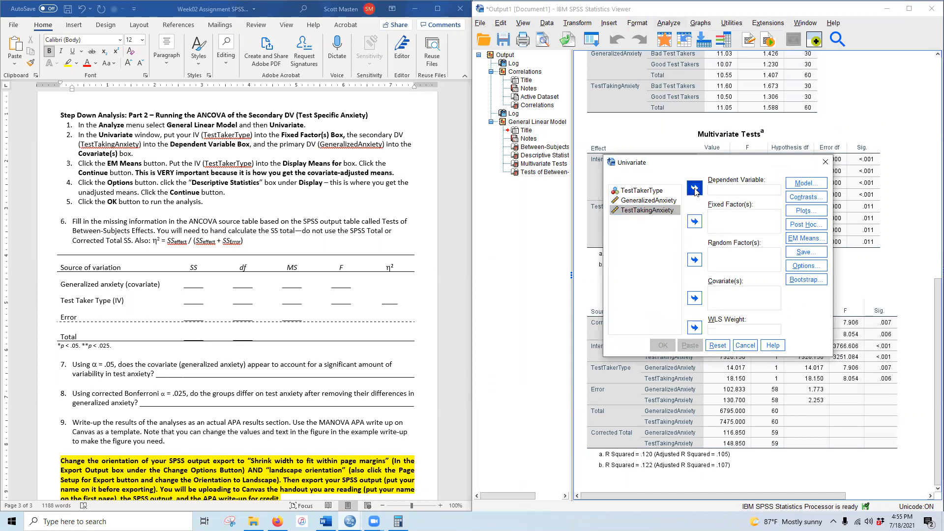
click(635, 191)
click(695, 222)
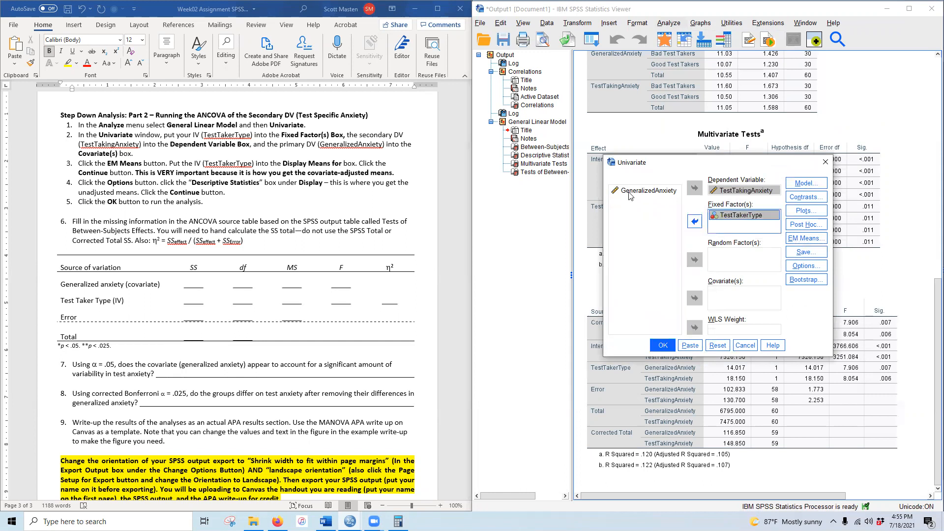
click(631, 195)
click(695, 298)
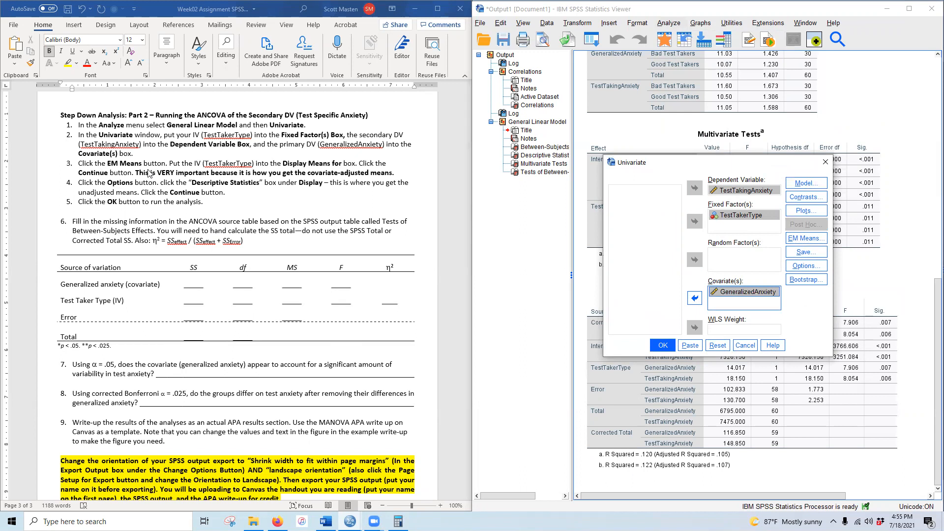
Request estimated marginal means for TestTakerType in the univariate analysis.
click(805, 239)
click(633, 236)
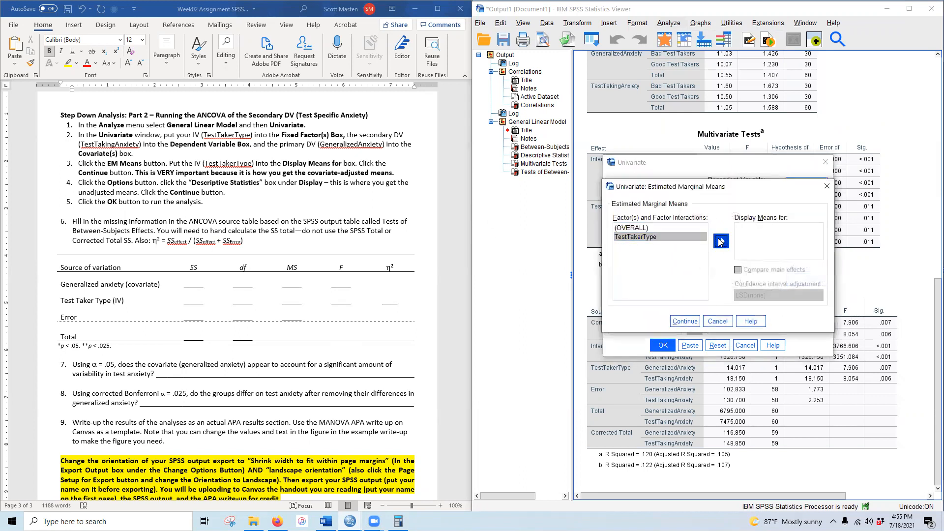
click(722, 241)
click(685, 321)
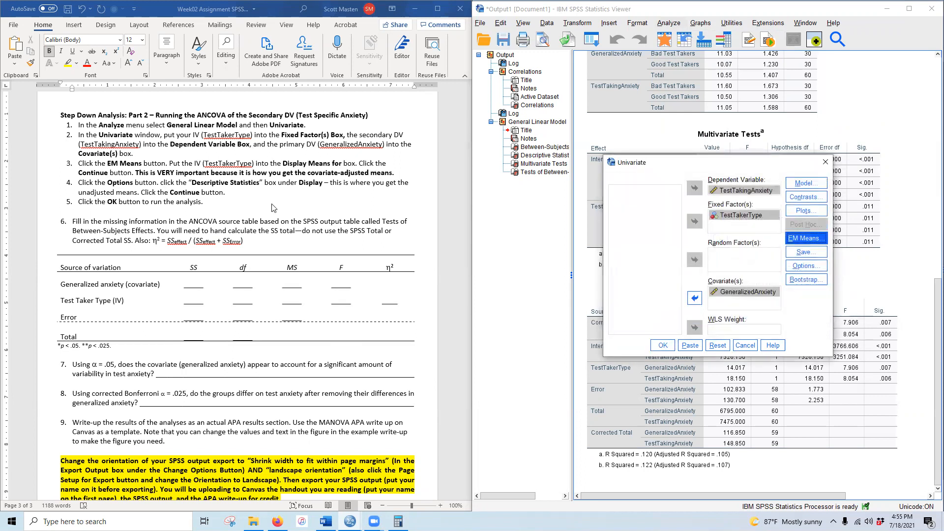
Enable descriptive statistics for the univariate analysis and run it.
click(804, 266)
click(647, 163)
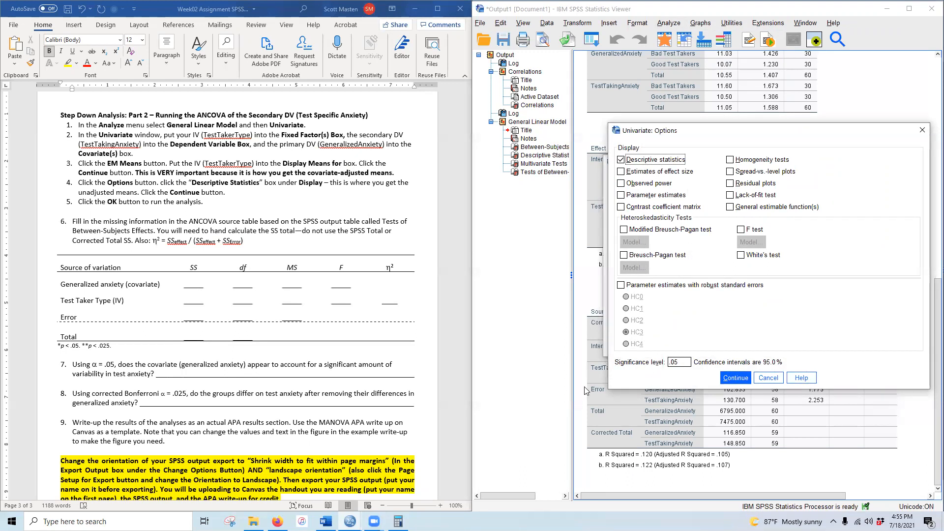
click(524, 461)
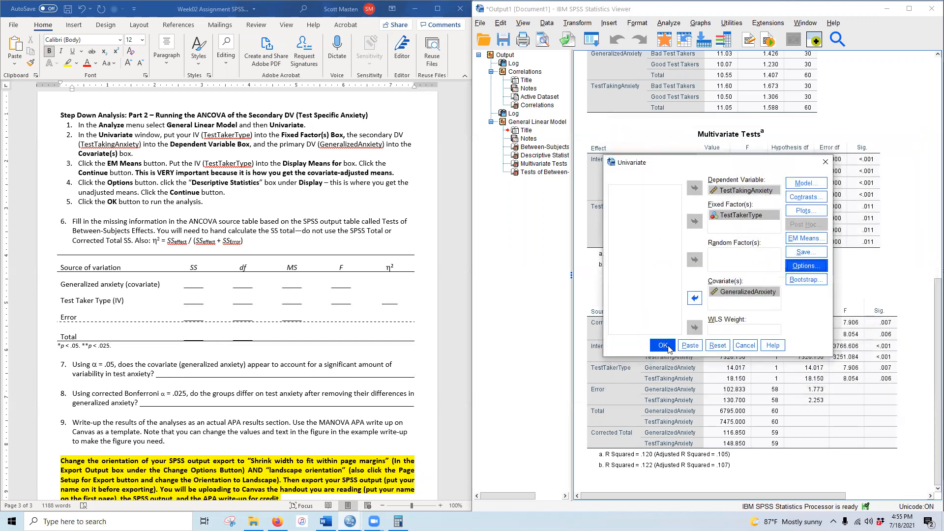
click(663, 346)
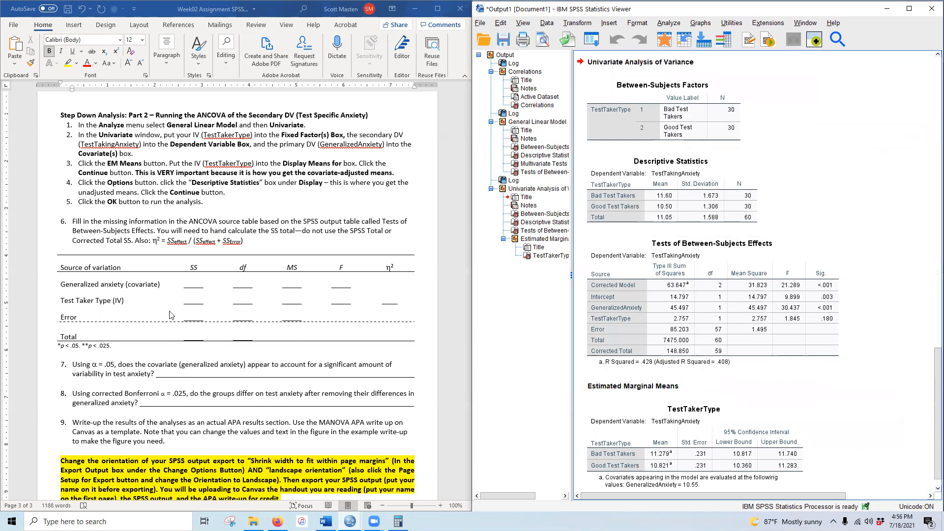
Fill the question 6 generalized anxiety row in Word with SS 45.50, df 1, MS 45.50 and F 30.44*.
scroll(175, 279, down, 3)
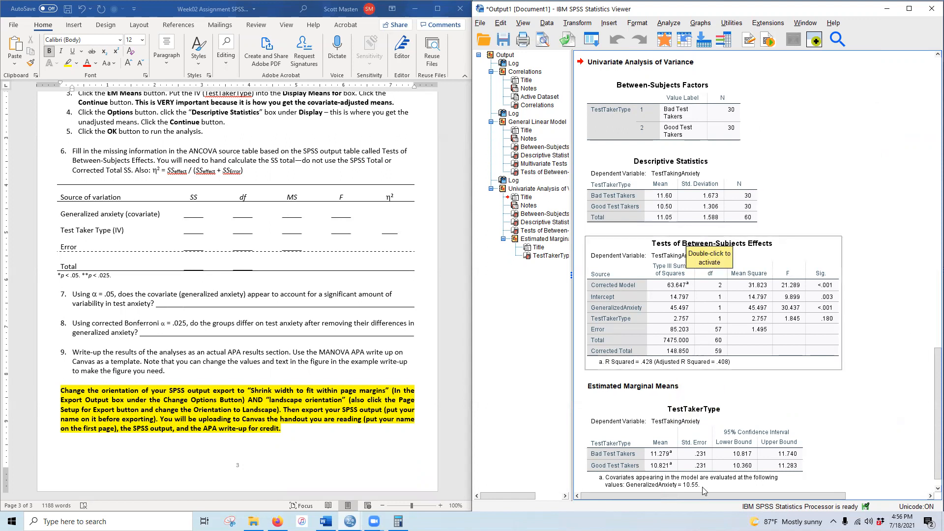
double_click(200, 216)
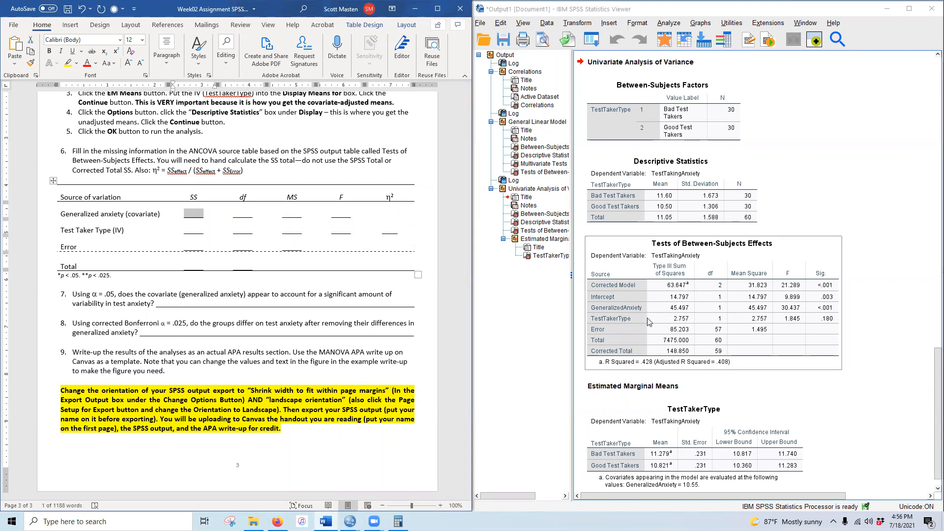
text(45.50)
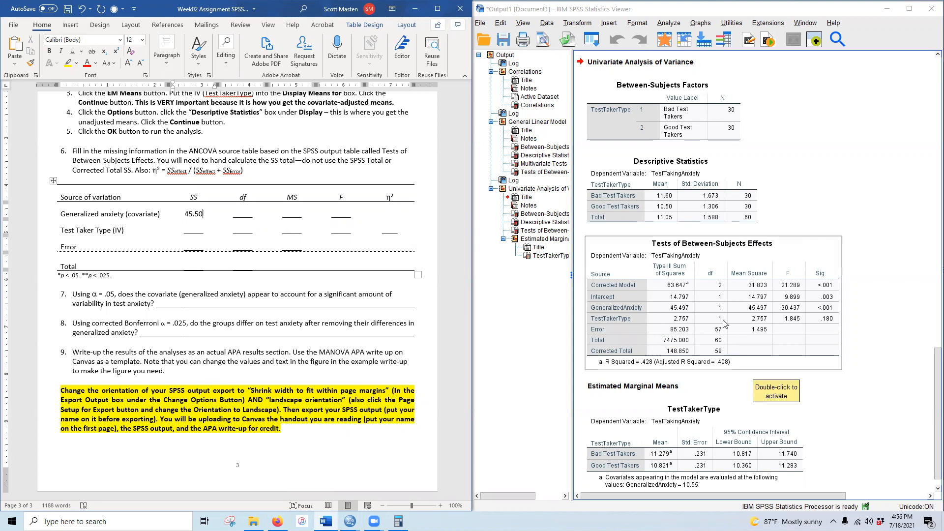
key(Tab)
text(1)
key(Tab)
text(45.50)
key(Tab)
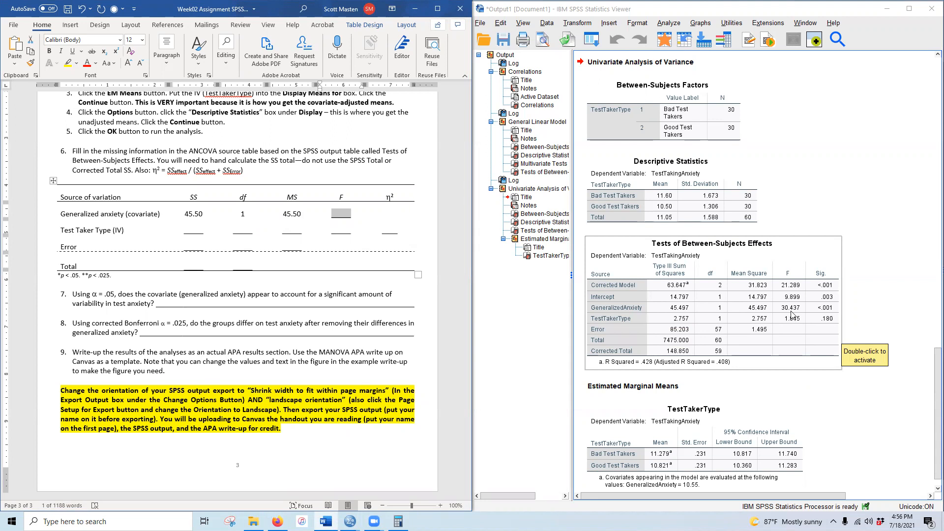
text(30.44)
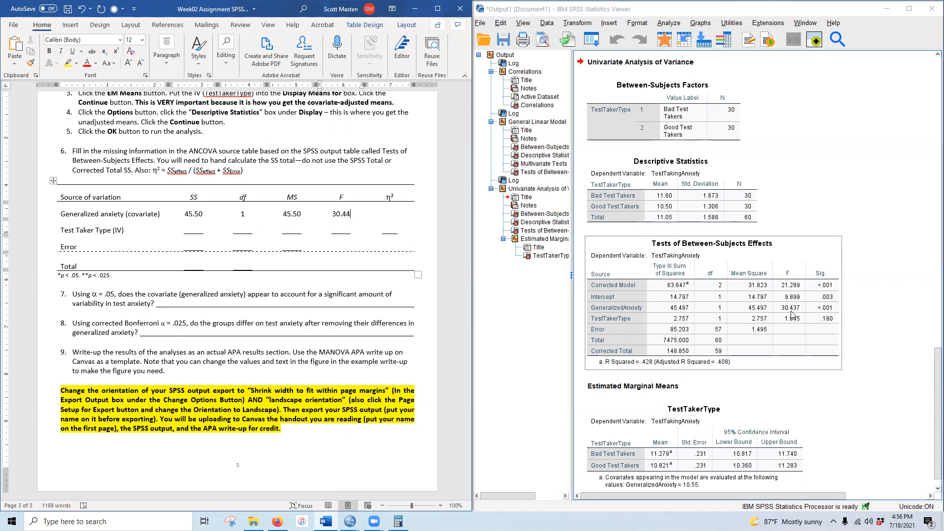
text(*)
Fill the Test Taker Type row of the ANCOVA table with SS 2.76, df 1, MS 2.76 and F 1.85.
double_click(191, 231)
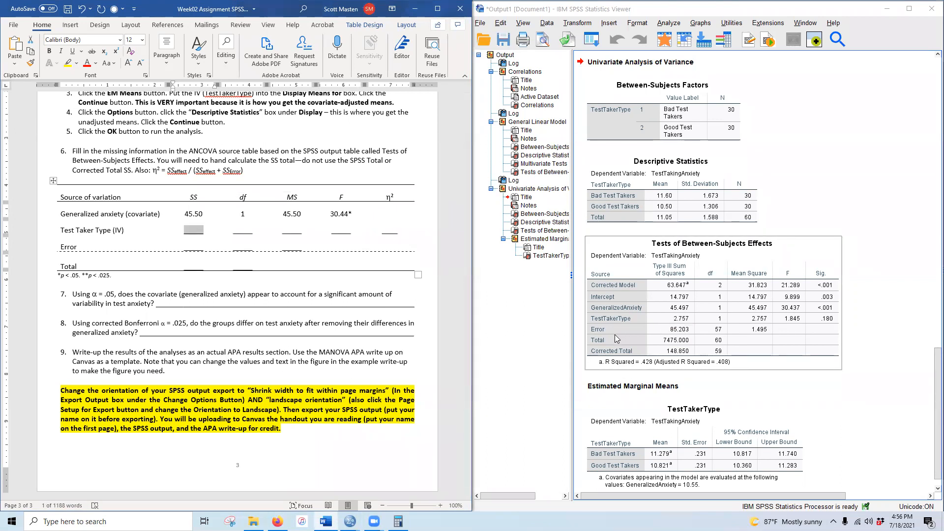
text(2.76)
key(Tab)
text(1)
key(Tab)
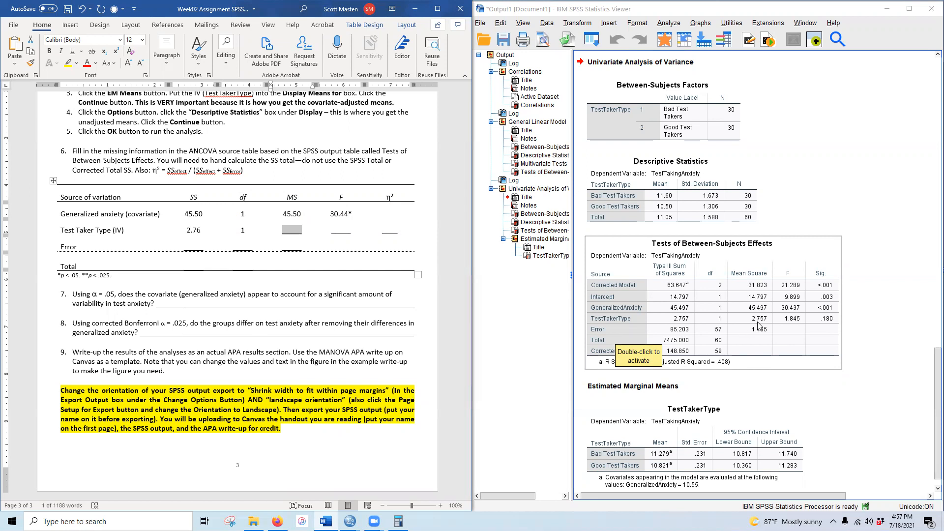
text(2.76)
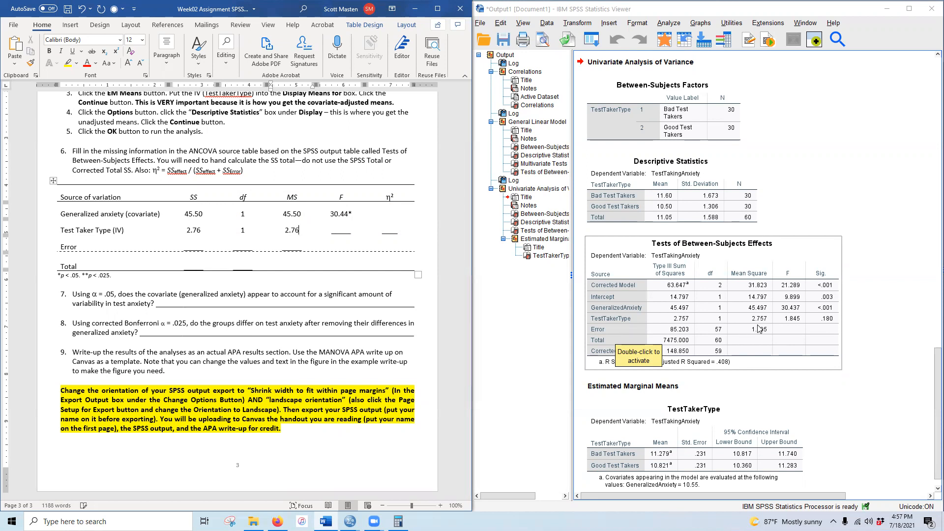
key(Tab)
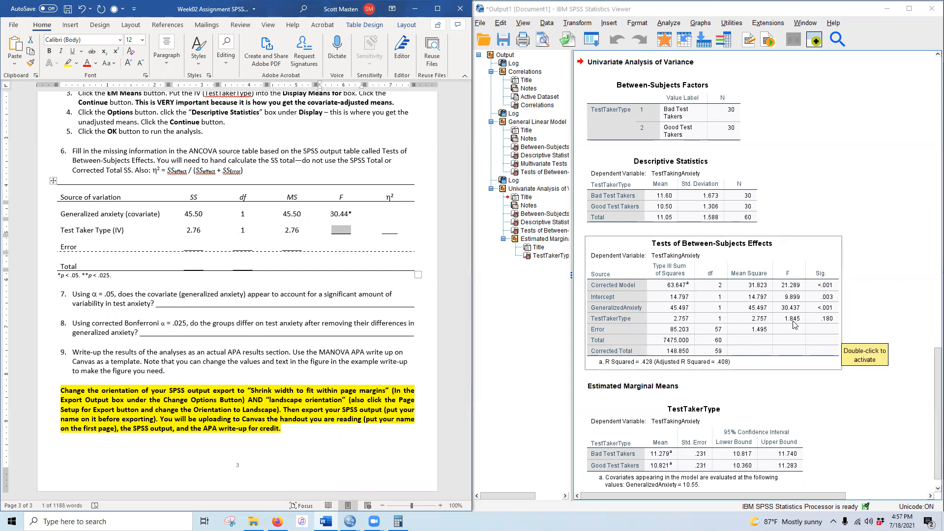
text(1.85)
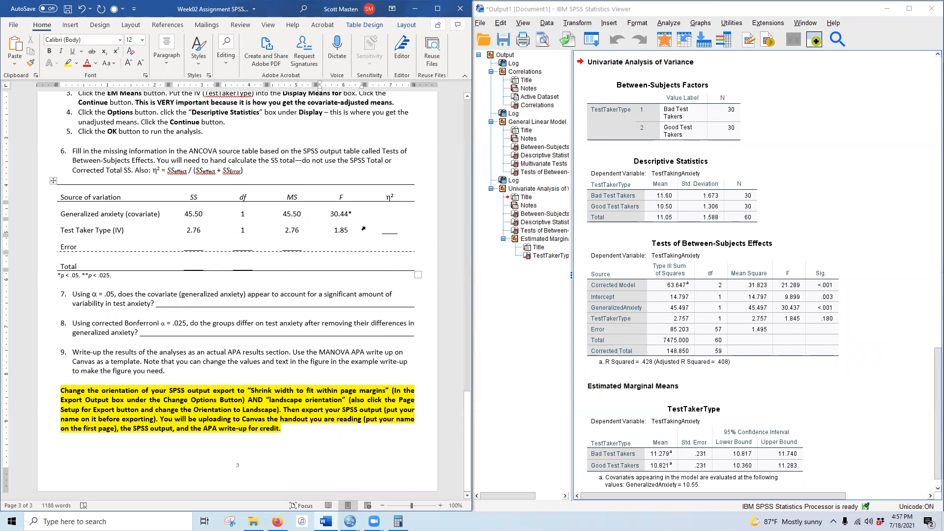
Fill the Error row of the ANCOVA table with SS 85.20, df 57 and MS 1.50.
double_click(193, 248)
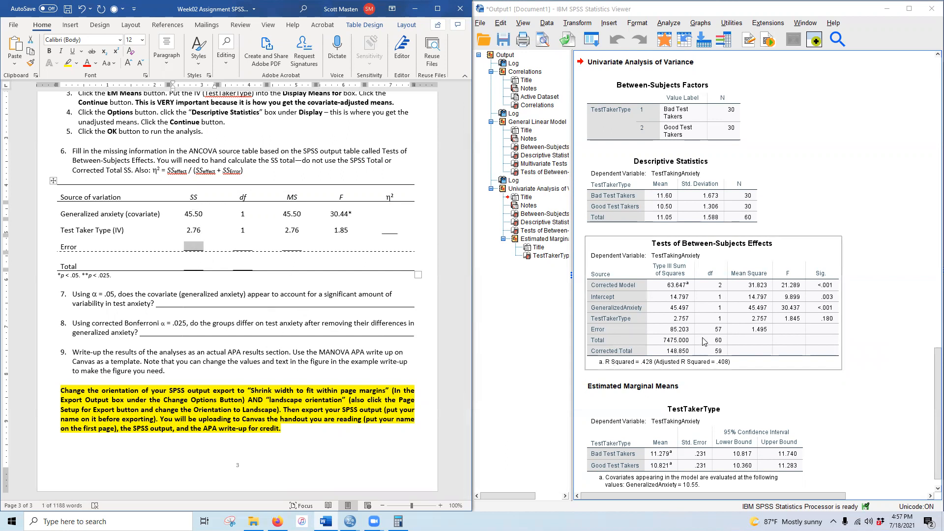
text(8)
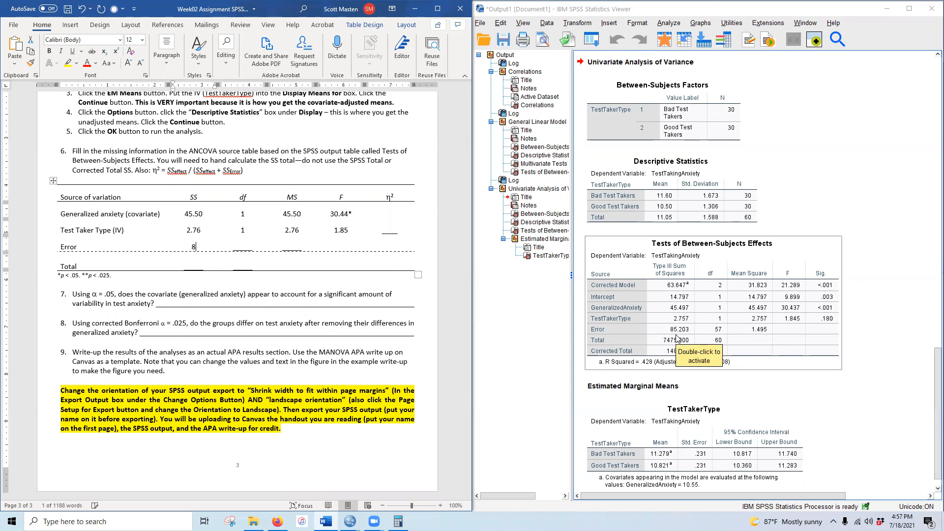
text(5.20)
key(Tab)
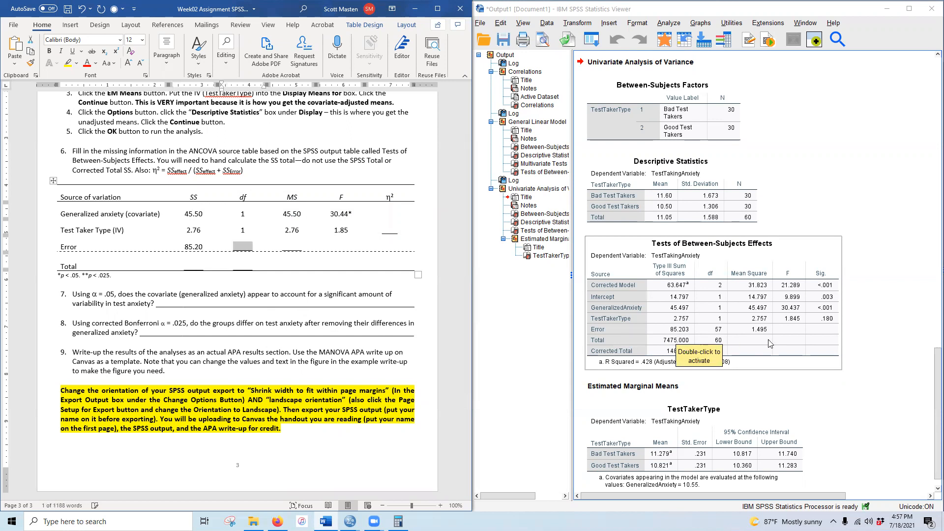
text(57)
key(Tab)
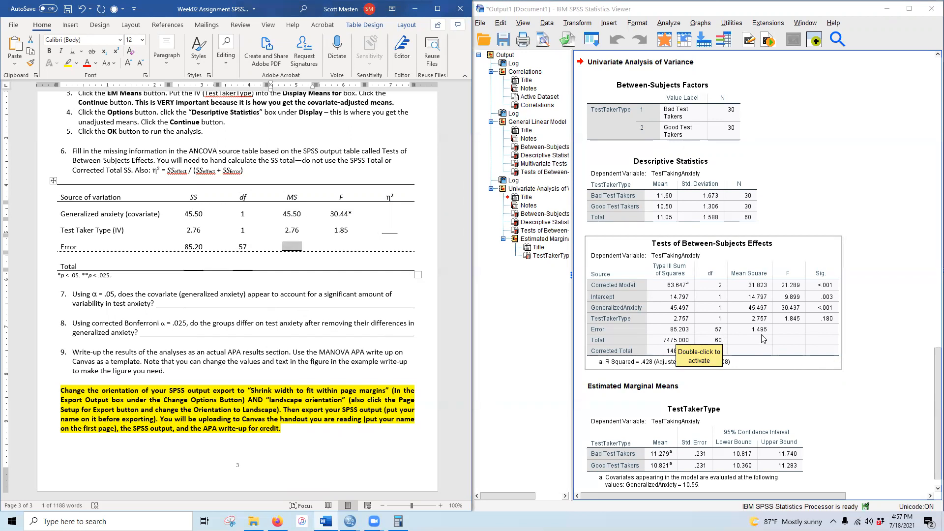
text(1.50)
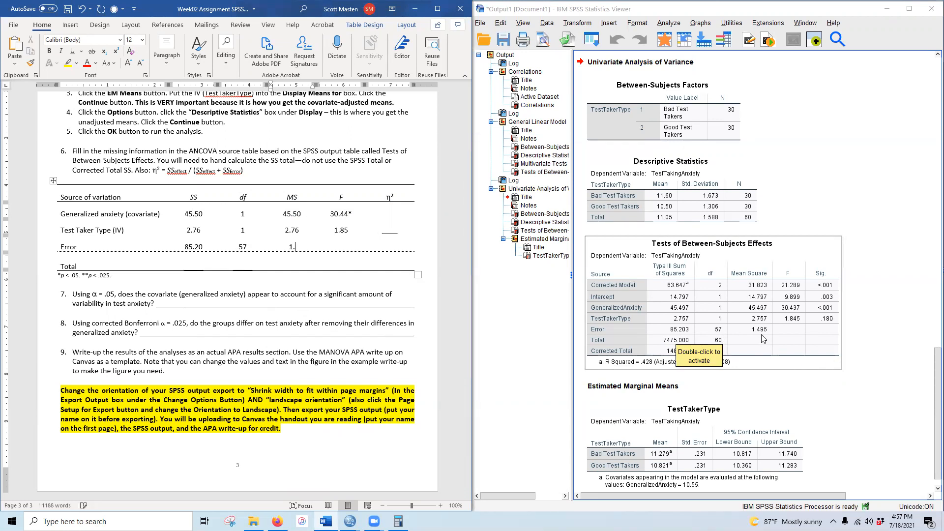
Select the Total row's SS blank, then switch to Calculator and add the three sums of squares, 45.50 + 2.76 + 85.2.
double_click(194, 267)
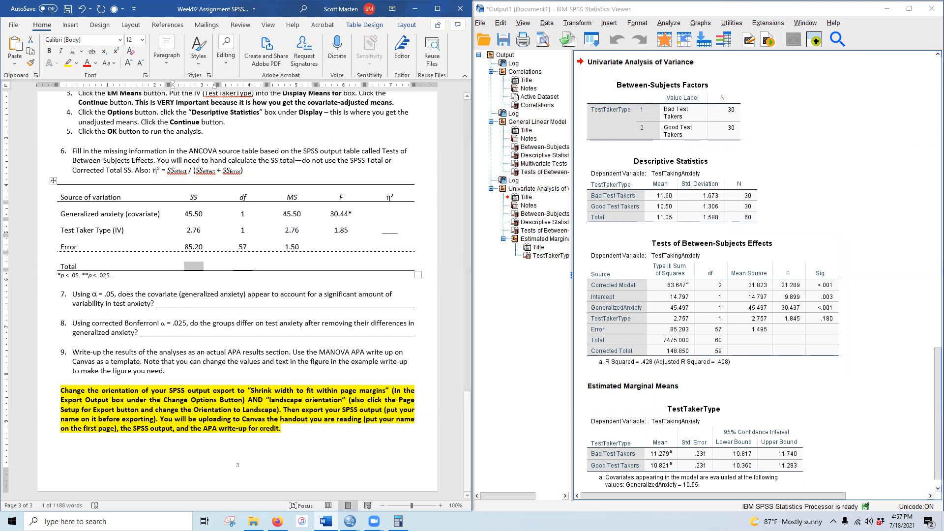
click(398, 521)
click(485, 244)
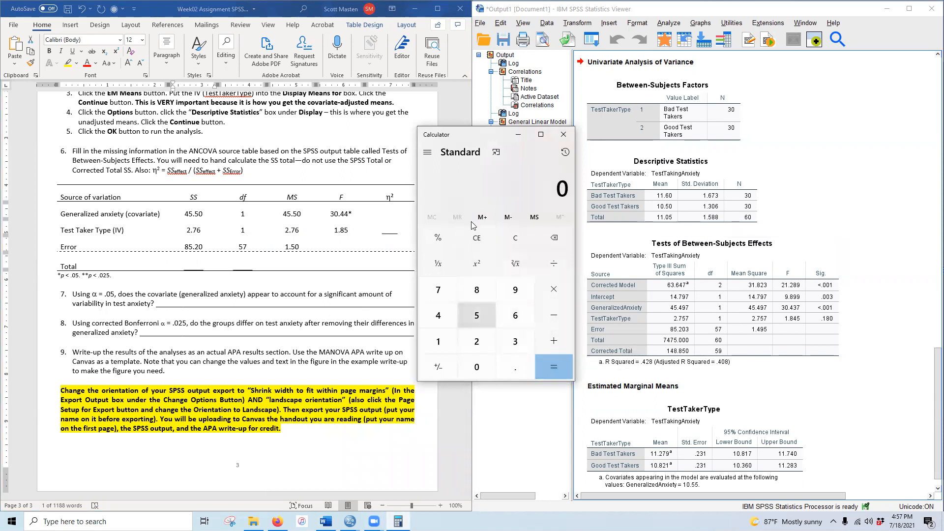
text(45.50)
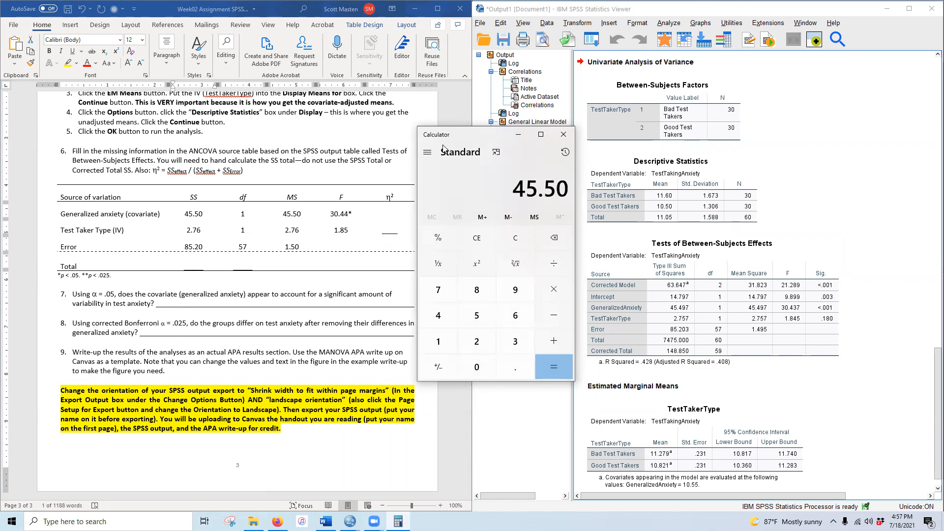
key(plus)
text(2.76)
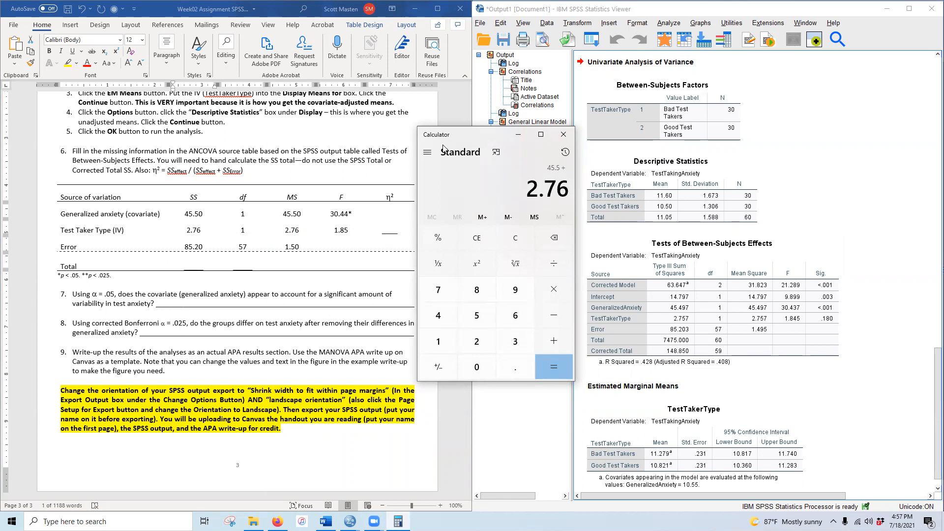
key(plus)
text(85.2)
key(Return)
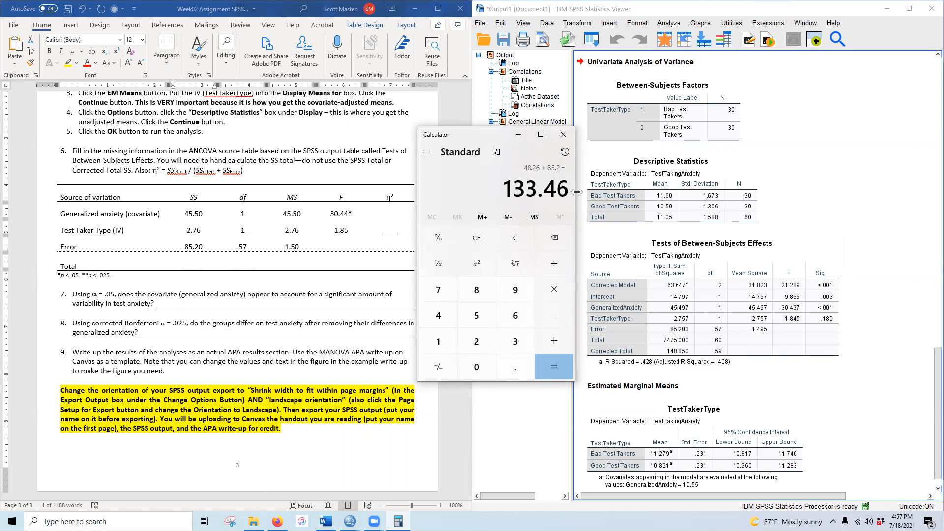
Enter 133.46 as the Total row's SS in the question 6 ANCOVA table in Word.
double_click(193, 268)
text(133.46)
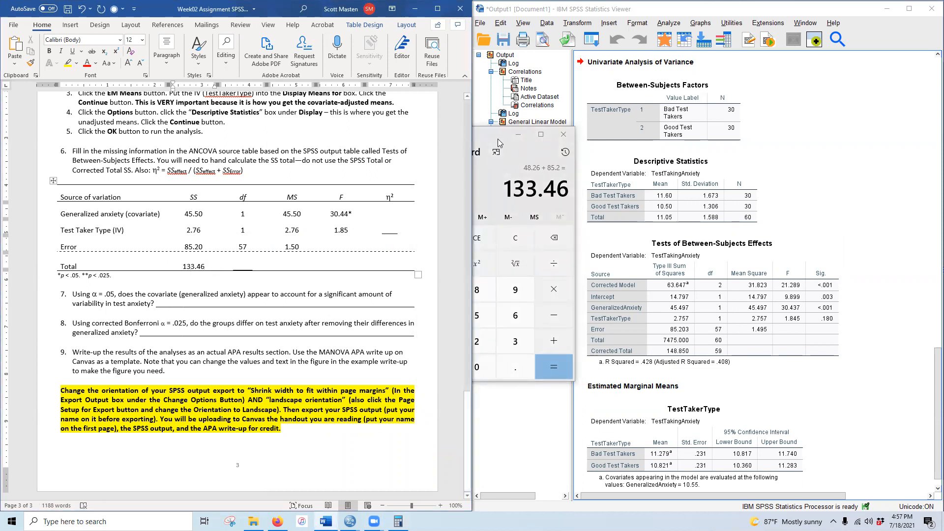
Switch to Calculator and check the total by adding the unrounded sums of squares, 45.497 + 2.757 + 85.203.
click(497, 137)
click(516, 238)
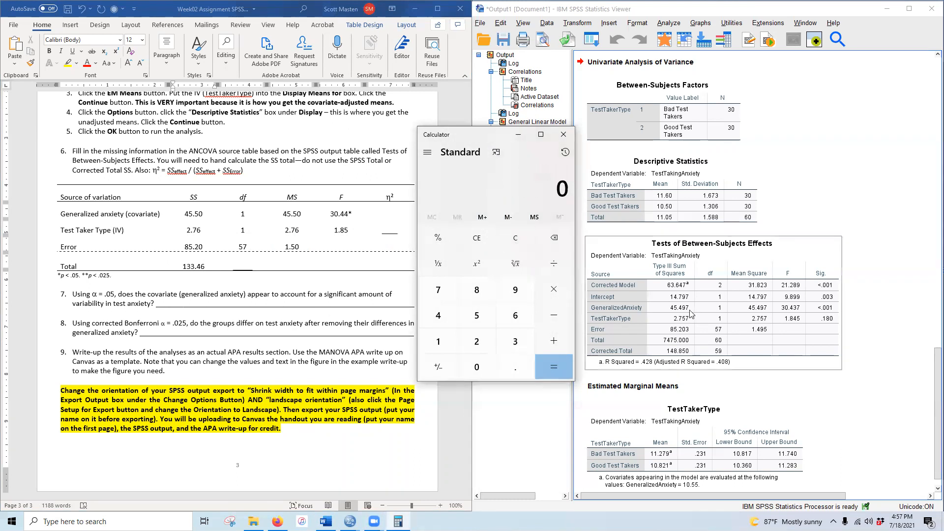
text(4)
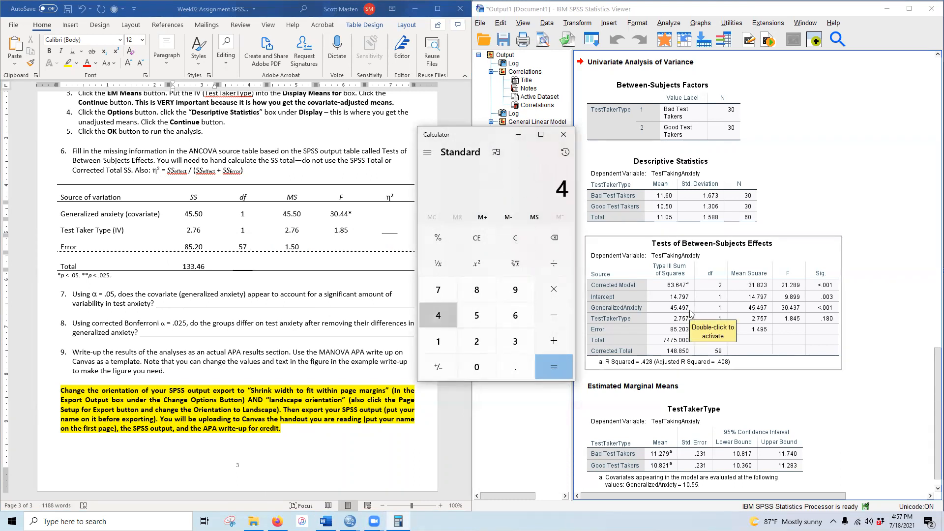
text(5.497)
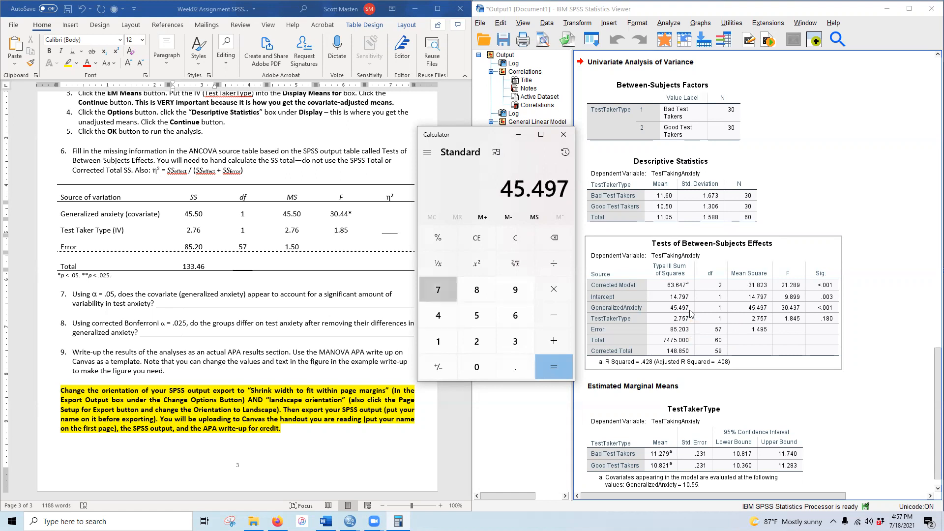
key(plus)
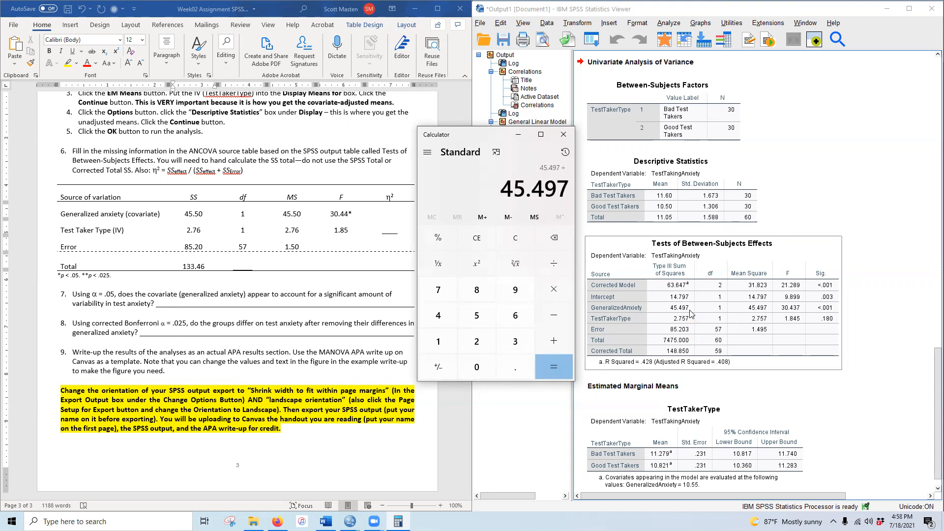
text(2.757)
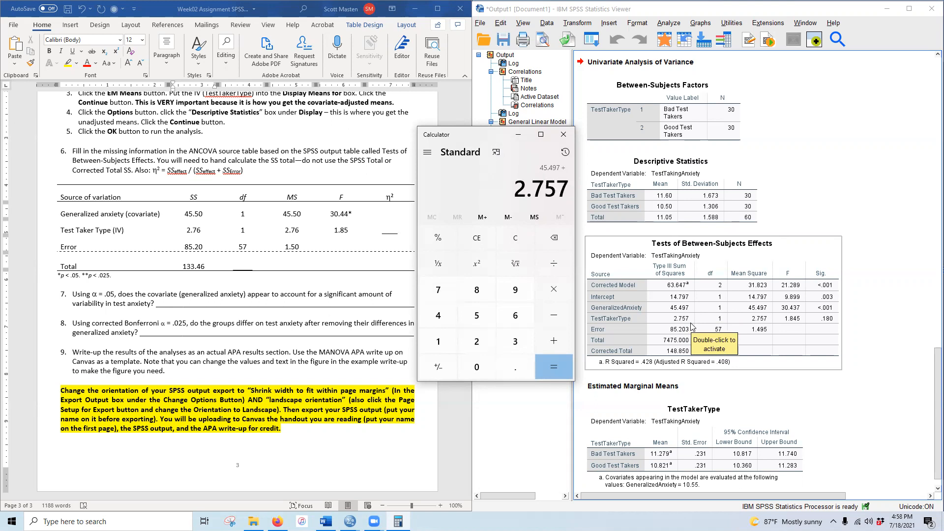
key(plus)
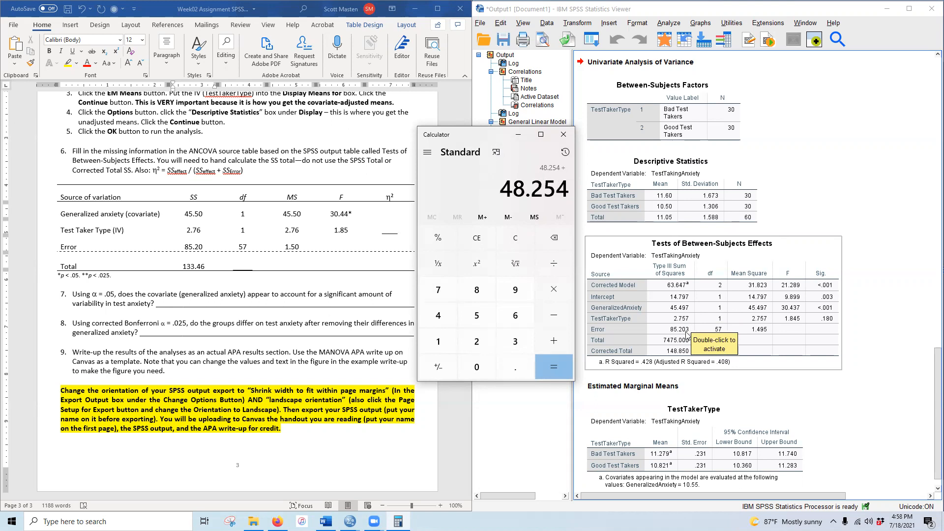
text(85.203)
key(Return)
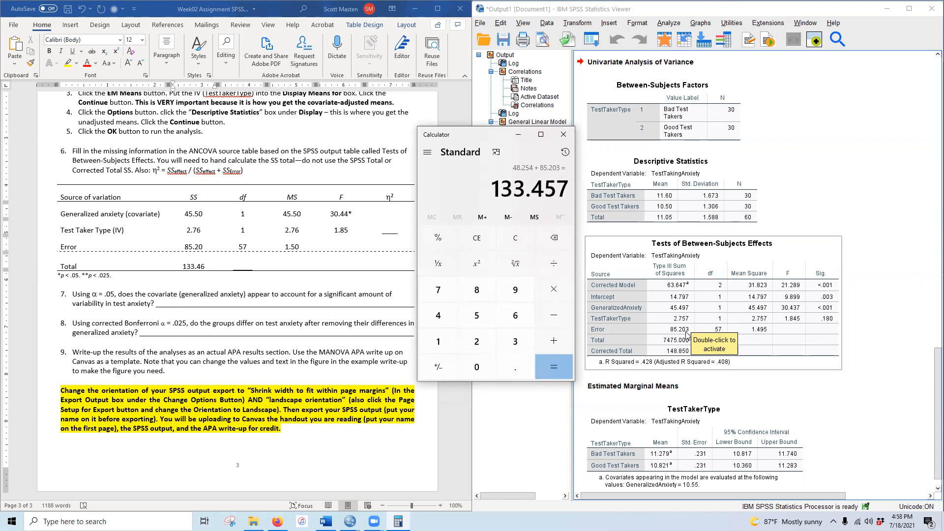
Enter 59 as the Total row's df in the Word ANCOVA table.
click(244, 268)
click(244, 267)
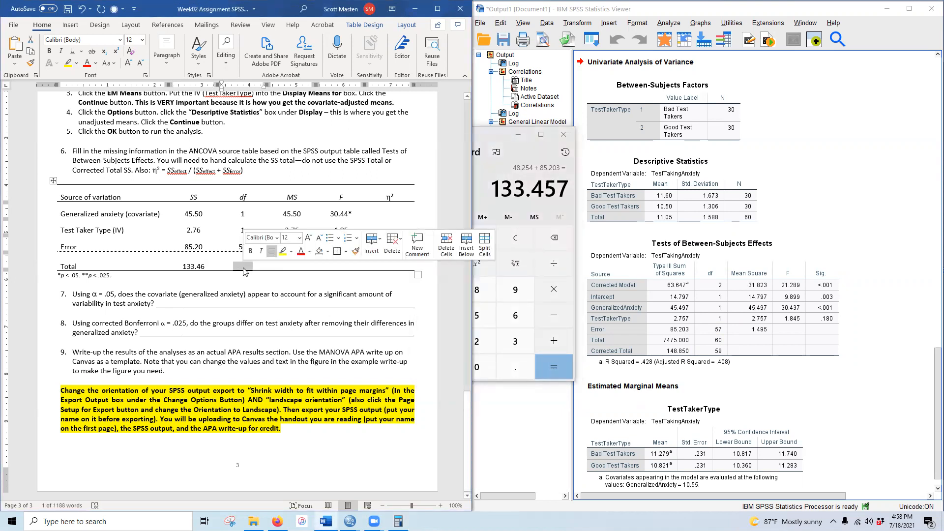
text(59)
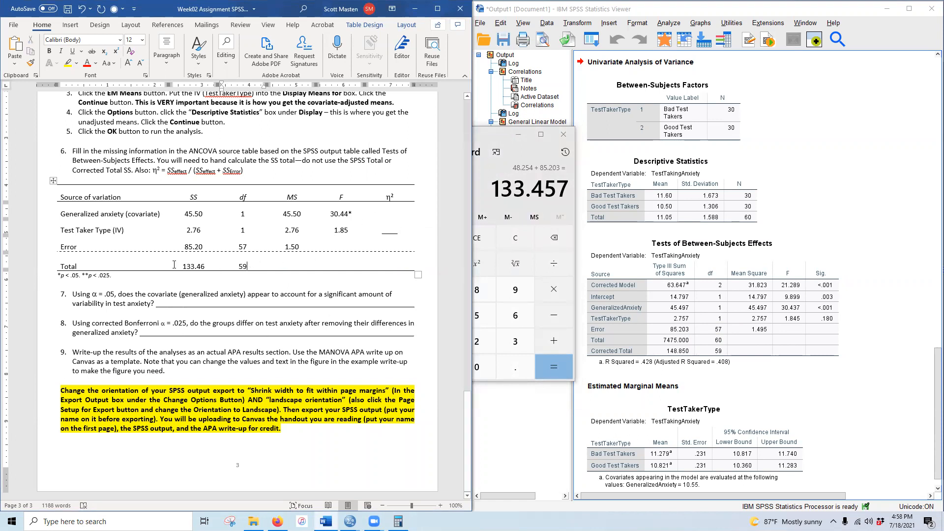
Switch to Calculator, clear it, and add the Test Taker Type and Error sums of squares, 2.76 + 85.20.
click(494, 189)
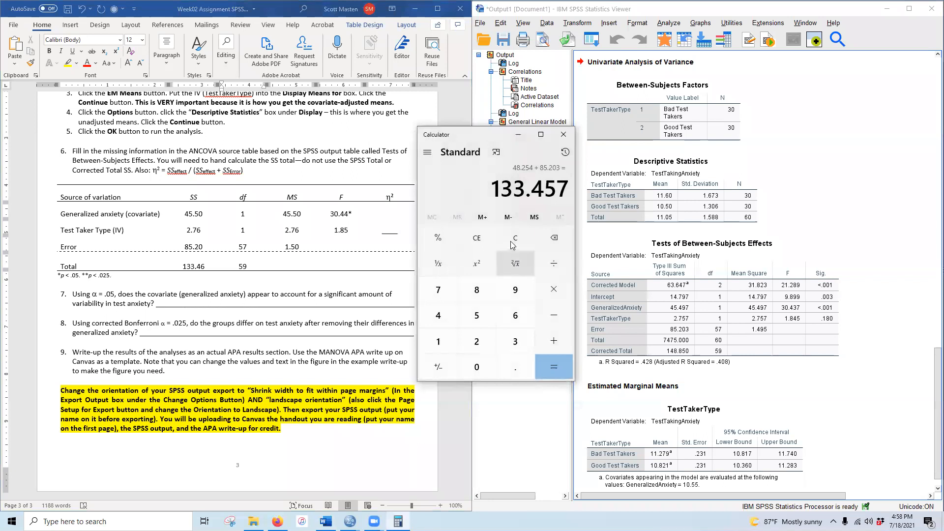
click(506, 243)
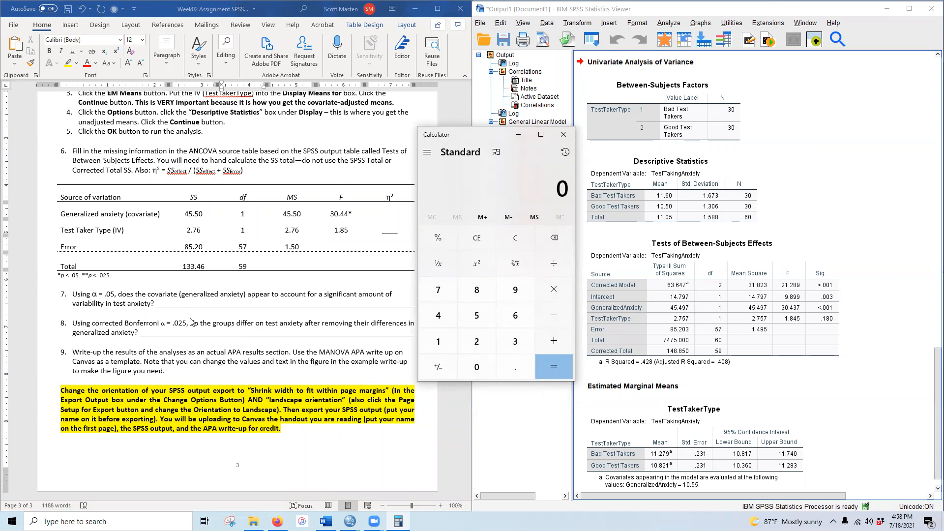
text(45)
click(485, 236)
text(2.76)
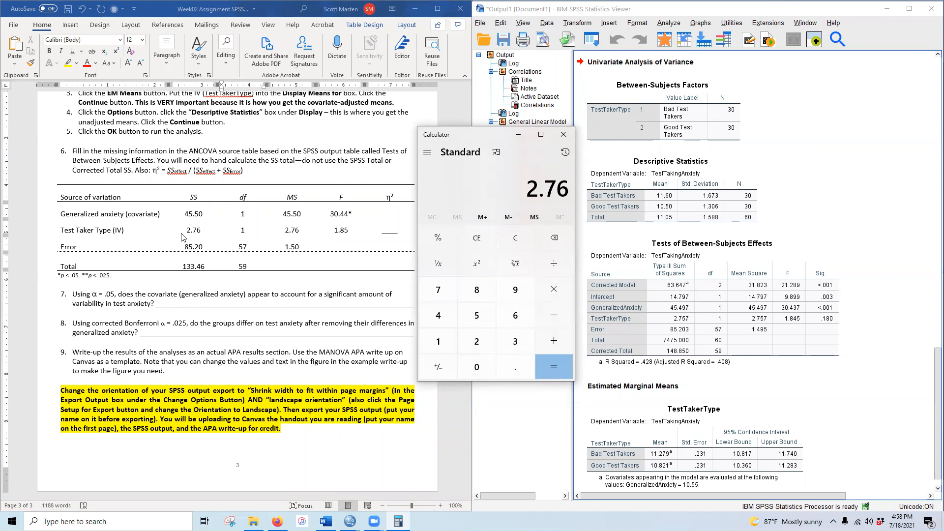
key(plus)
text(85.20)
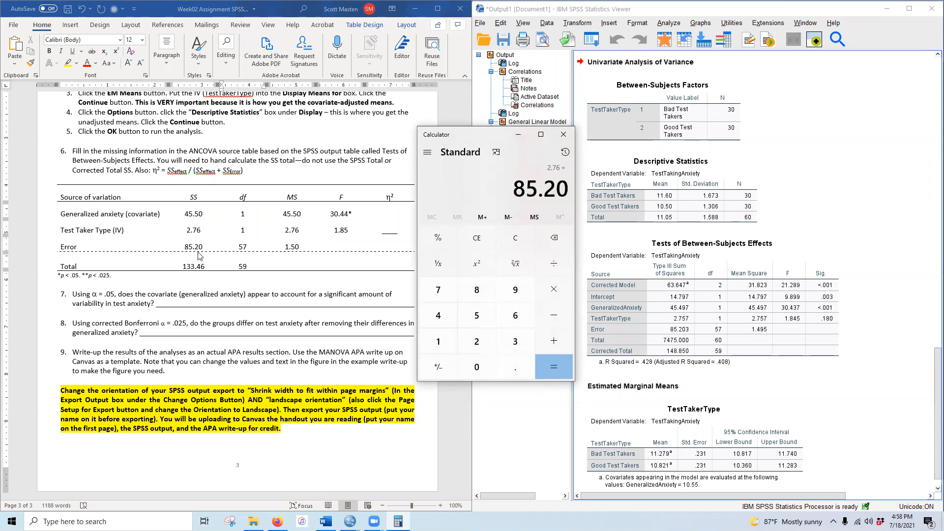
key(Return)
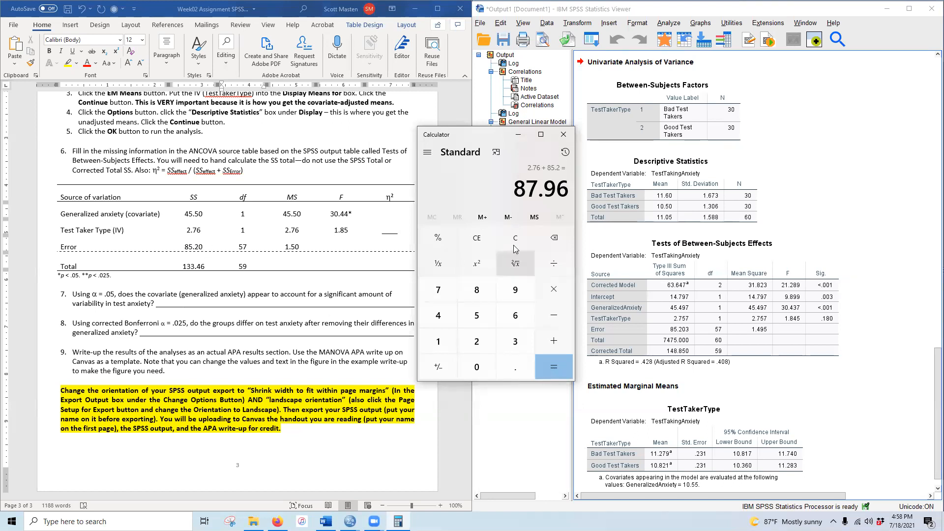
Divide 2.76 by 87.96 in Calculator and enter .03 as the Test Taker Type η² in Word.
click(514, 248)
text(2.76)
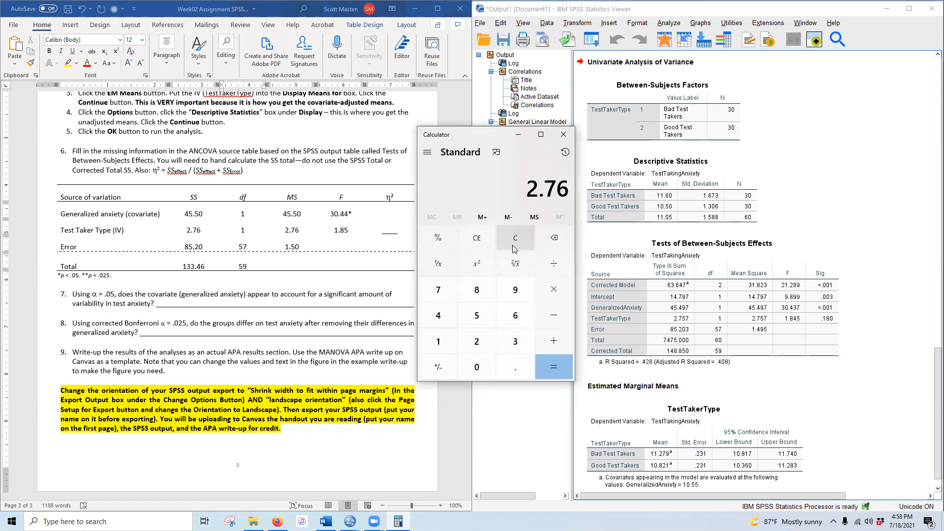
text(/87)
text(.96)
key(Return)
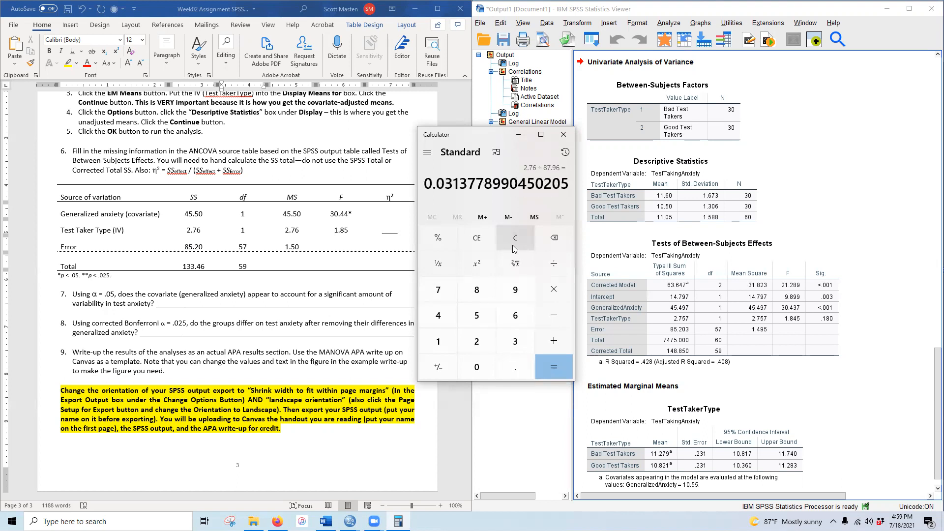
double_click(386, 232)
text(.03)
Bold all filled-in values of the ANCOVA table and highlight them yellow, and put the Calculator window out of the way.
drag(491, 132, 564, 125)
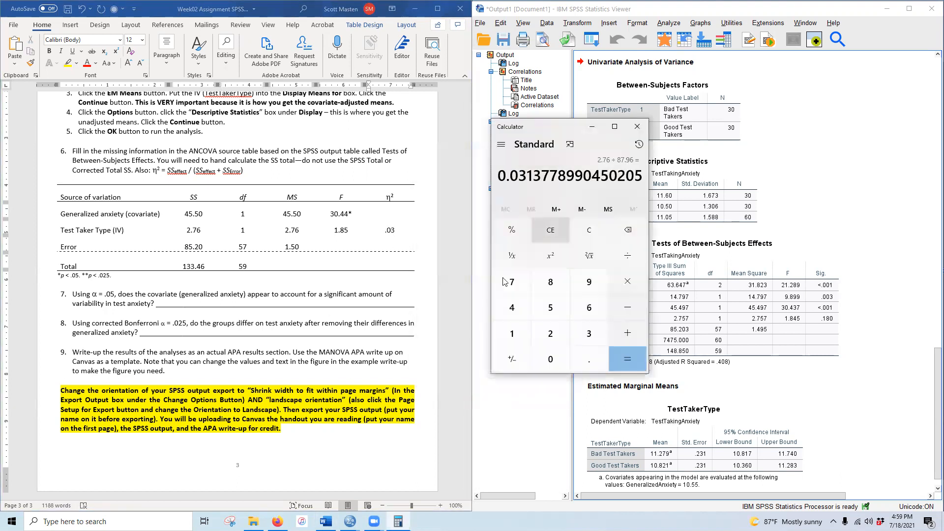
click(184, 213)
drag(185, 213, 404, 268)
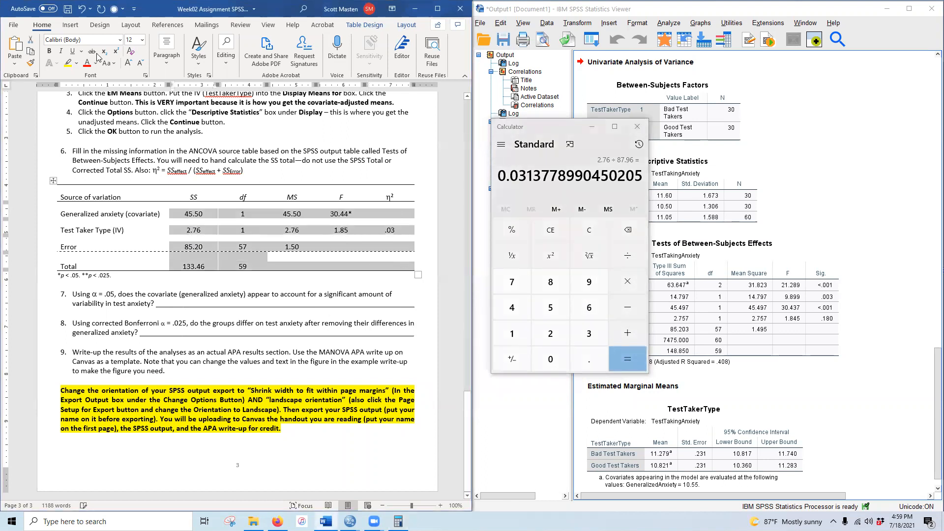
click(49, 51)
click(76, 63)
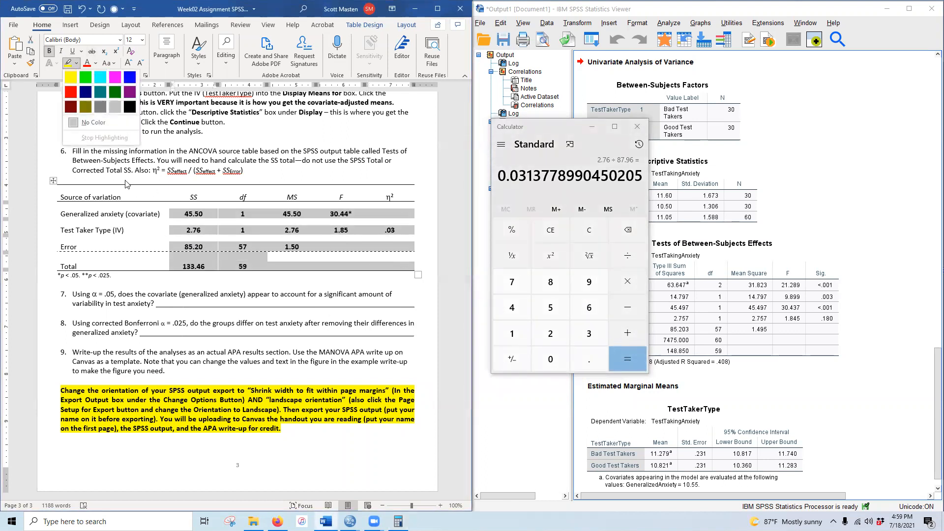
click(74, 80)
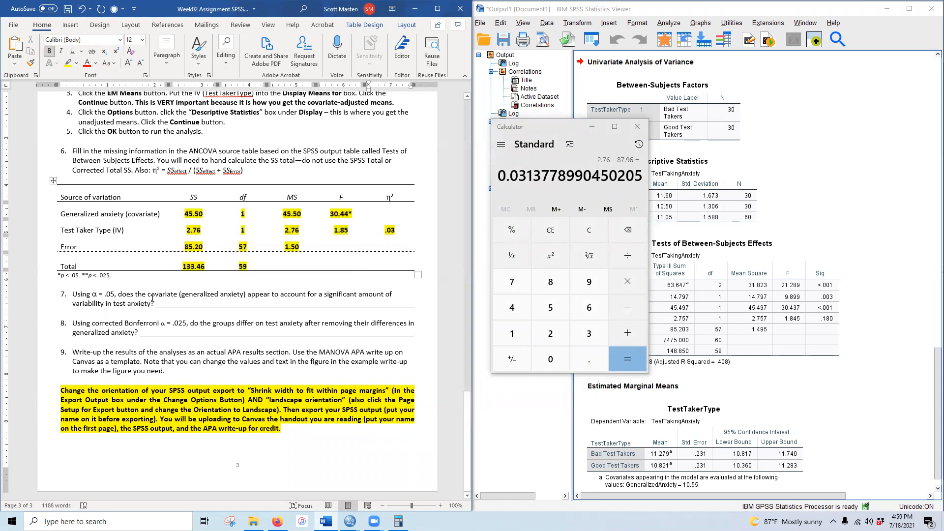
click(592, 127)
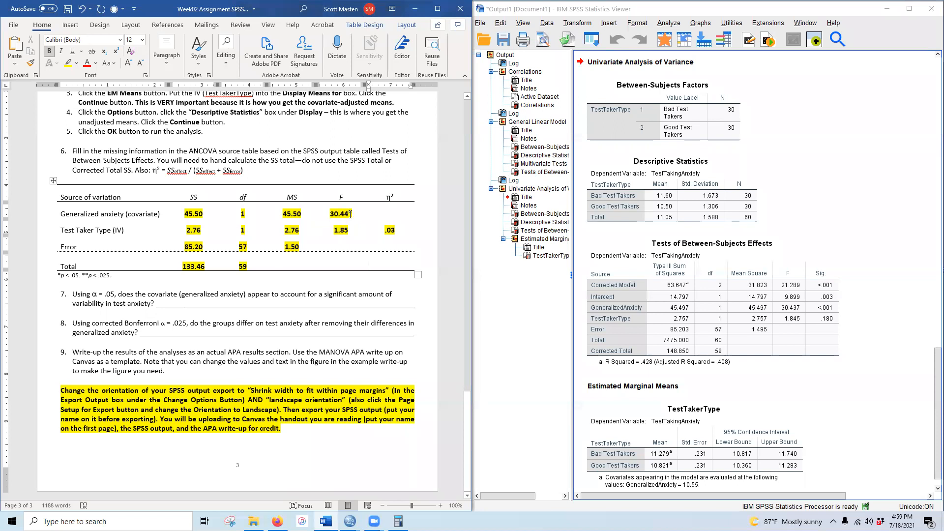
Answer question 7 with "Yes, Sig < .05" on its blank line, in bold with yellow highlighting.
click(167, 303)
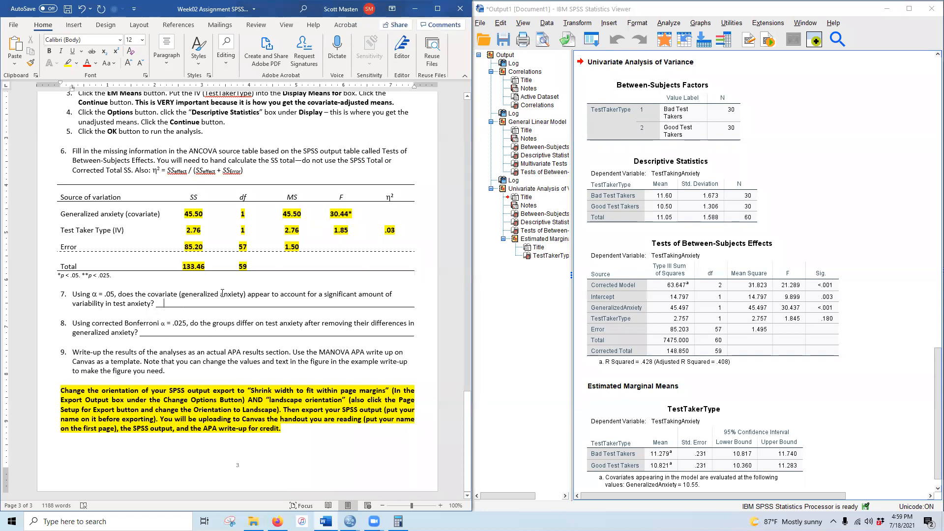
key(Return)
text(Ye)
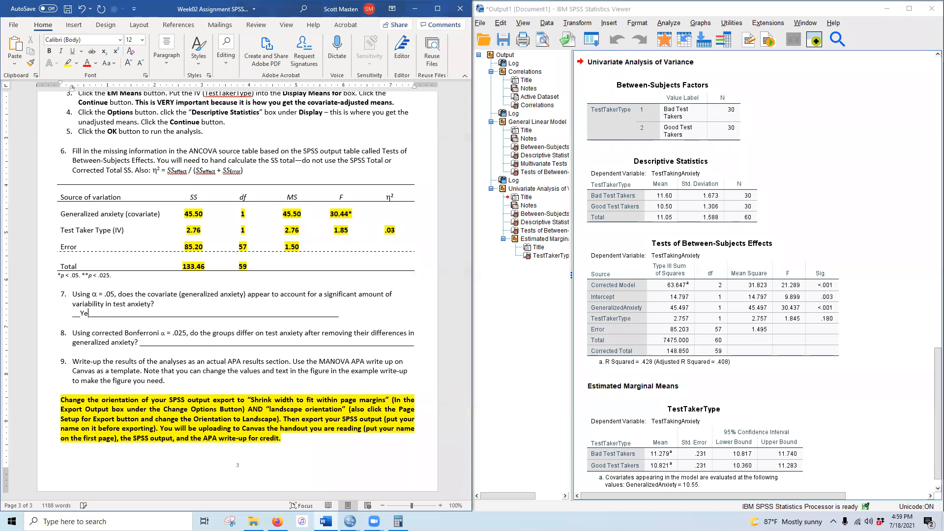
text(e Sig < .05)
key(Delete)
key(Delete)
key(Delete)
drag(166, 303, 205, 304)
click(49, 51)
click(68, 63)
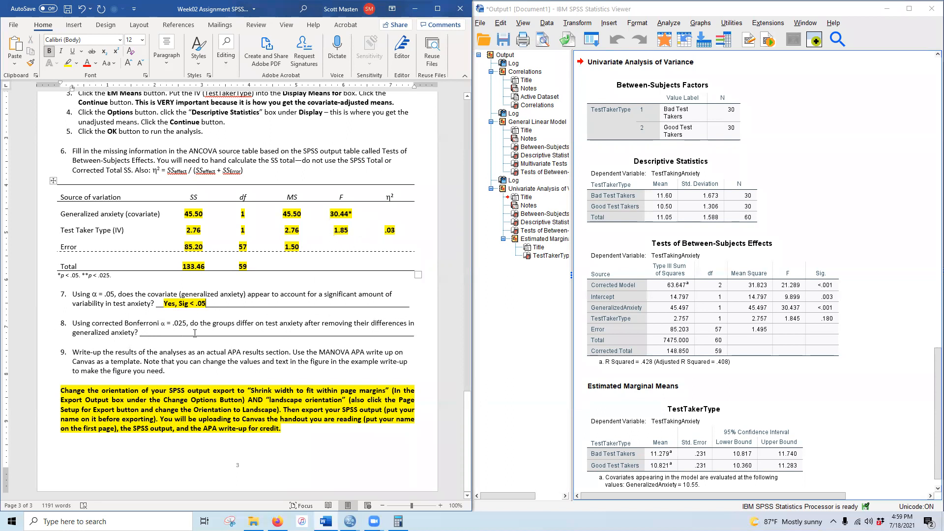
Answer question 8 with "No, Sig > .025" on its blank line, in bold with yellow highlighting.
click(152, 331)
text(No, Sig )
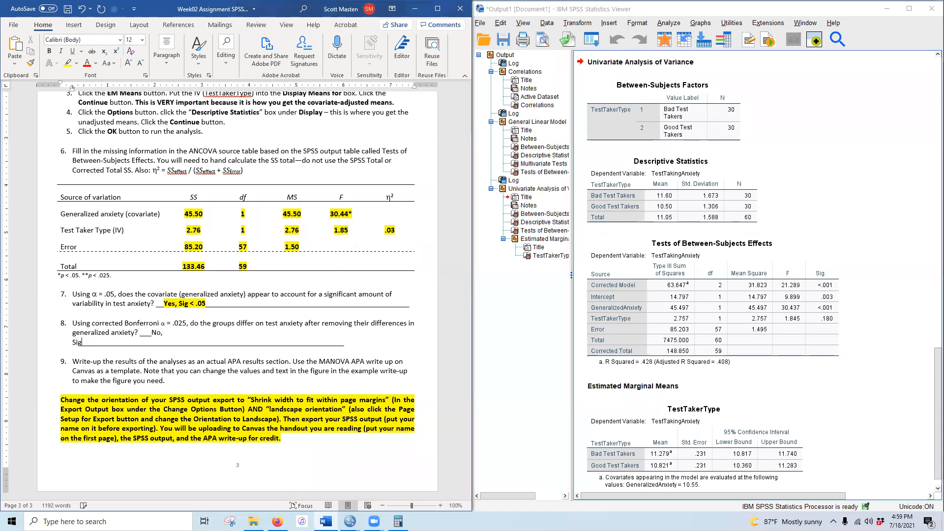
text(> .025)
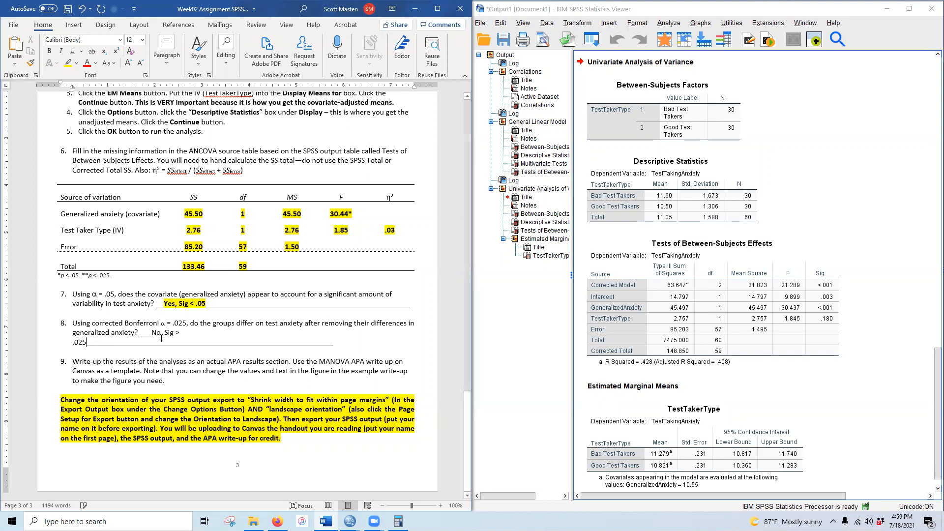
key(Delete)
key(Delete)
drag(152, 332, 196, 332)
click(48, 51)
click(68, 64)
click(286, 288)
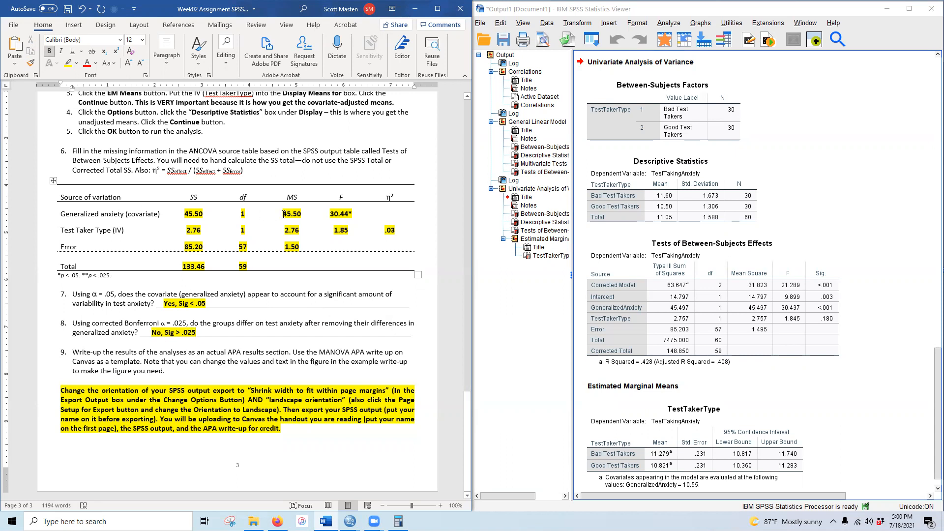
Compare the TestTakerType effect on TestTakingAnxiety between the MANOVA and ANCOVA Tests of Between-Subjects Effects tables in the SPSS output.
double_click(356, 230)
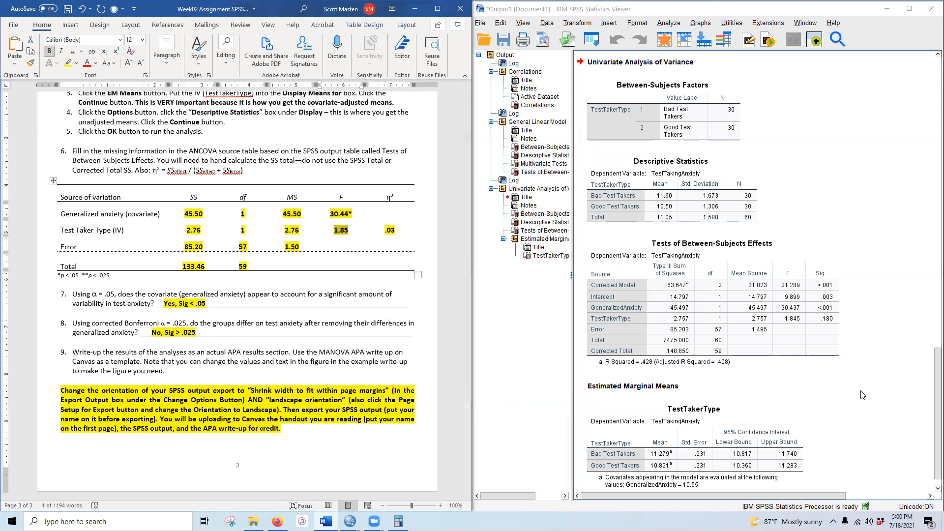
scroll(808, 419, up, 10)
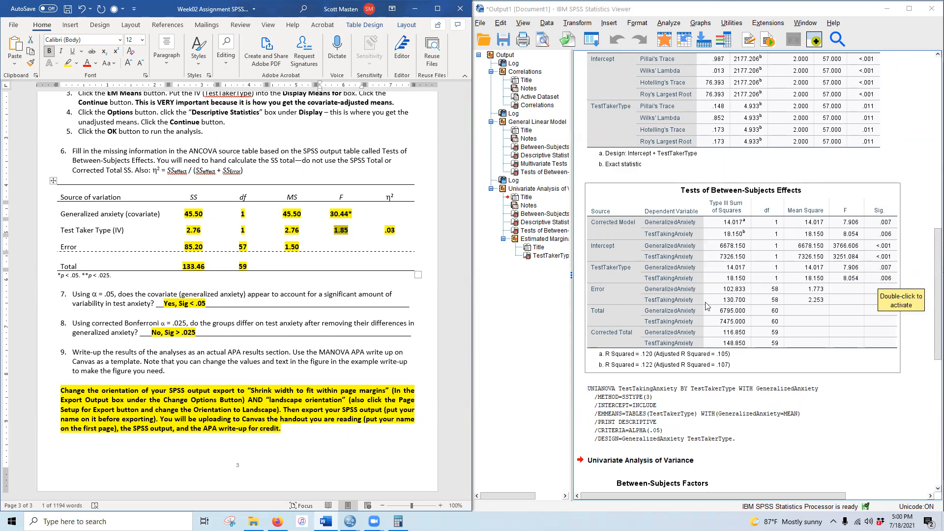
scroll(777, 358, down, 10)
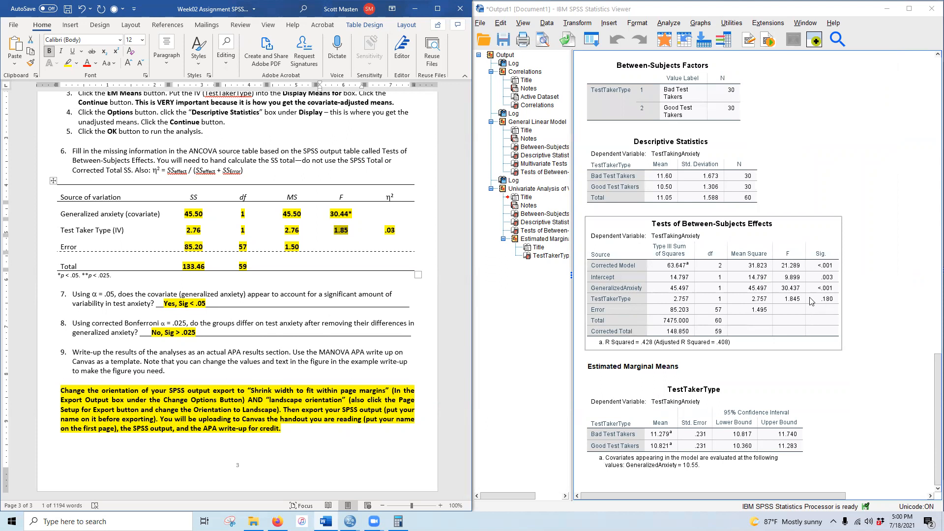
scroll(812, 302, up, 8)
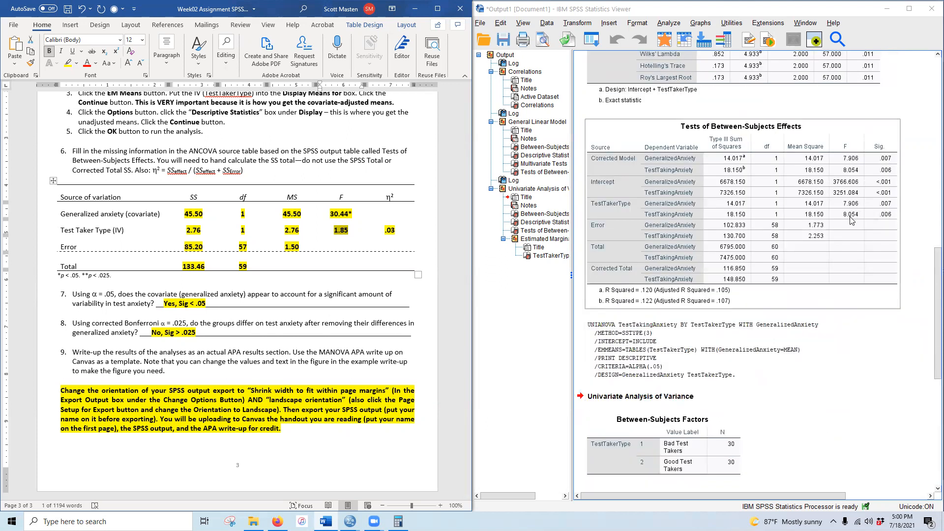
scroll(852, 220, down, 8)
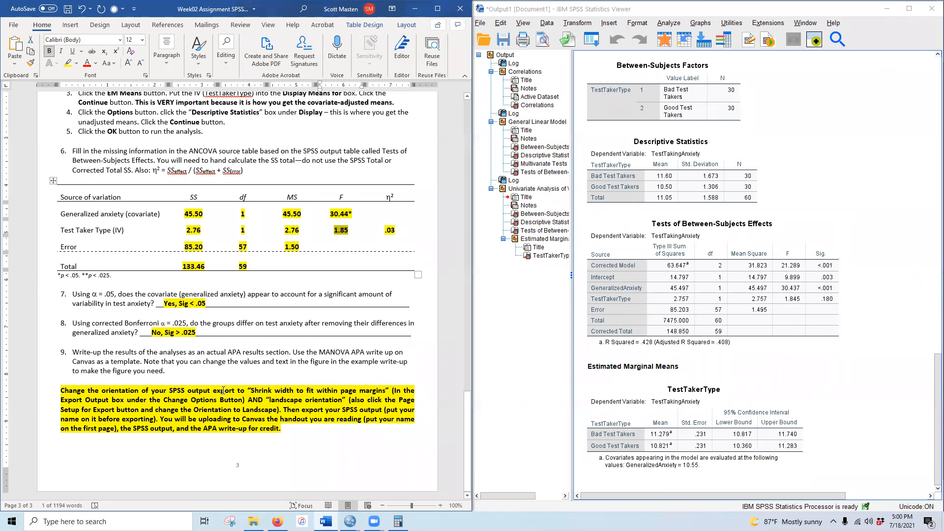
Save the completed assignment handout in Word.
click(68, 9)
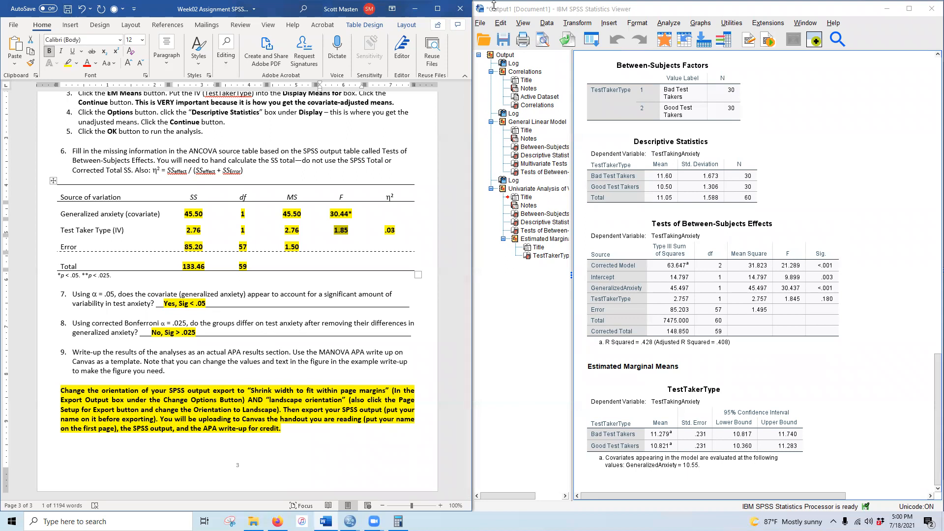